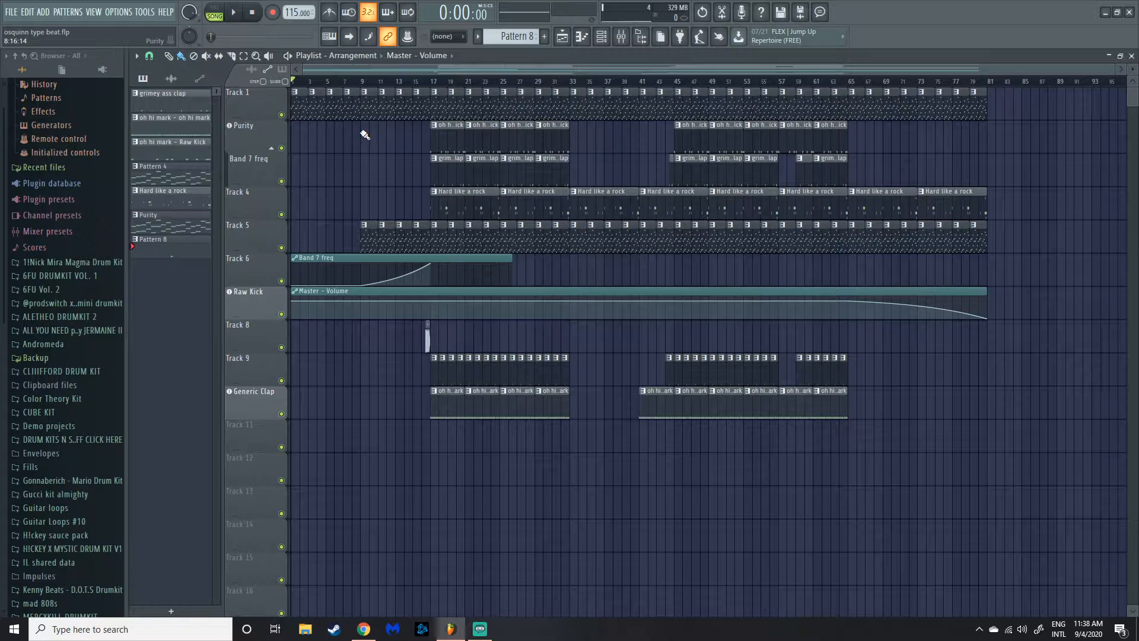
Open the channel rack and browse the 6FU Vol. 2, Color Theory Kit and 1000 Subs mini drumkit folders
{"action": "key", "text": "F6"}
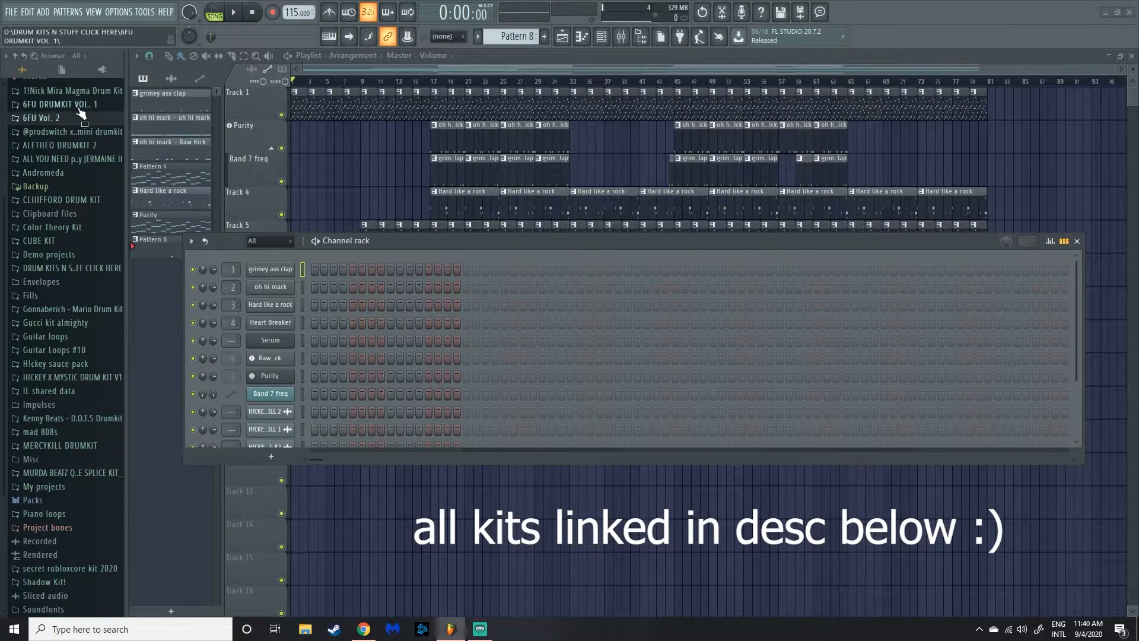
{"action": "left_click", "coordinate": [63, 118]}
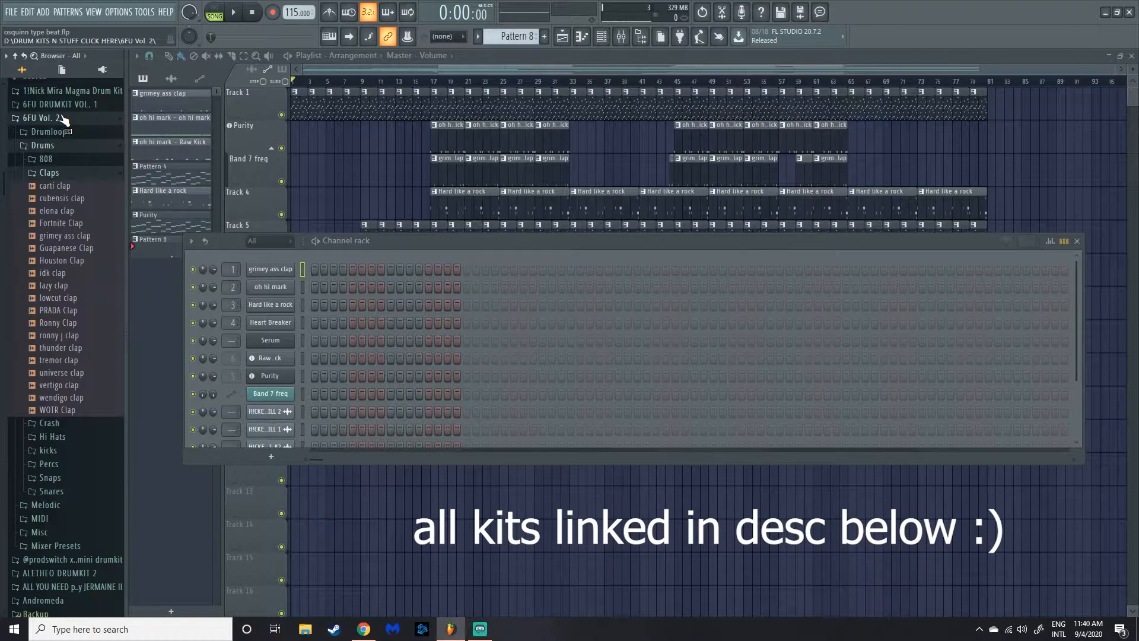
{"action": "left_click", "coordinate": [62, 118]}
{"action": "left_click", "coordinate": [69, 228]}
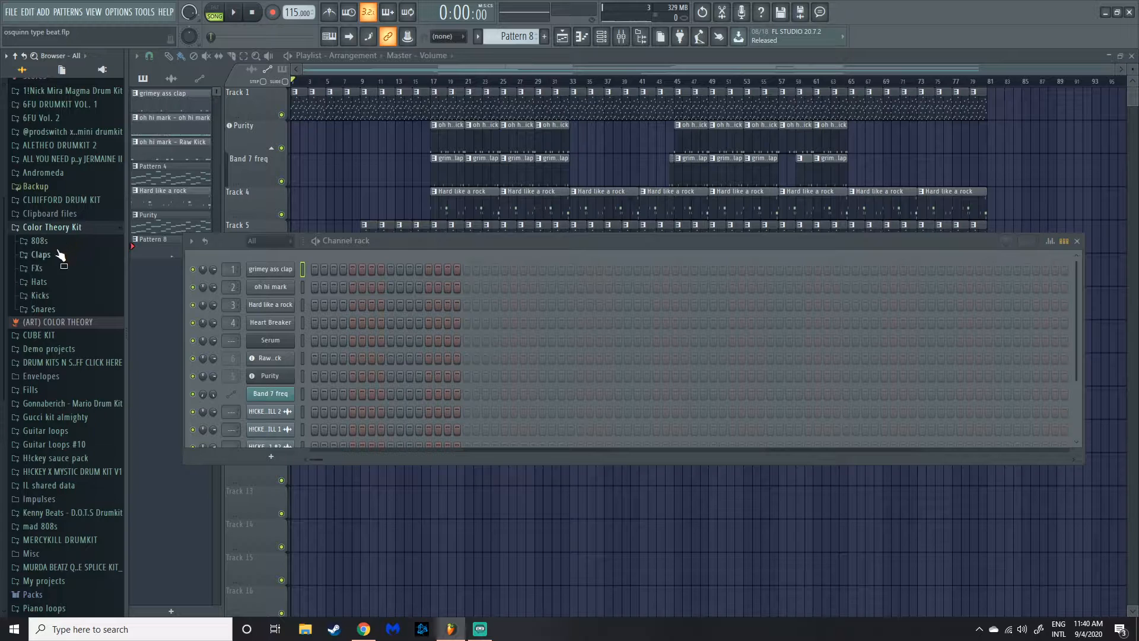
{"action": "left_click", "coordinate": [67, 229]}
{"action": "scroll", "coordinate": [65, 231], "scroll_direction": "up", "scroll_amount": 3}
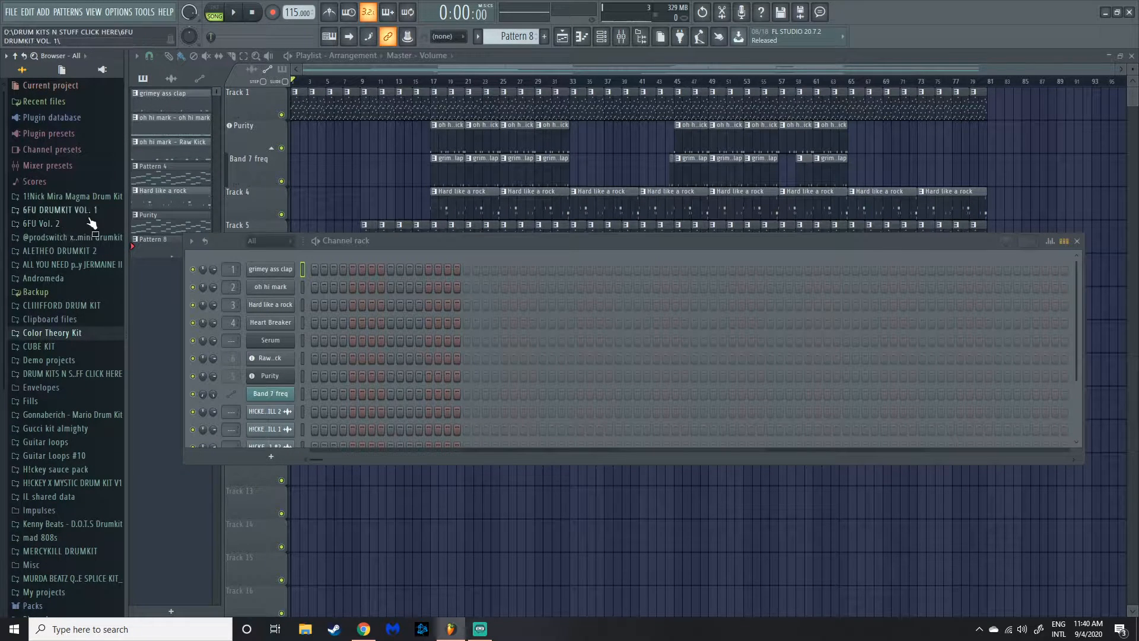
{"action": "left_click", "coordinate": [80, 239]}
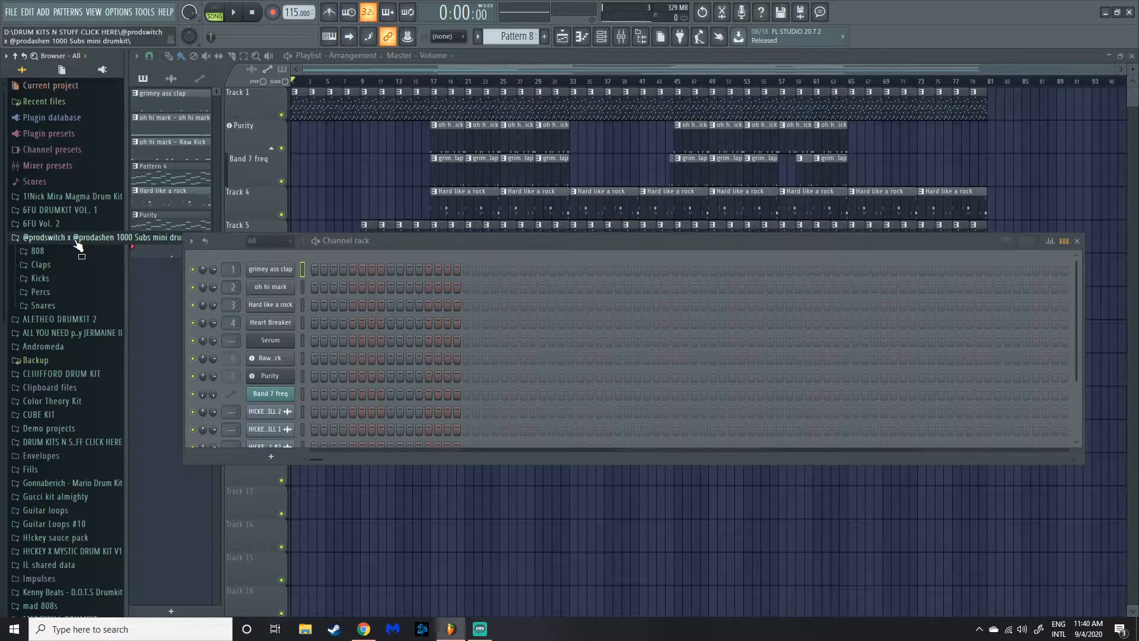
{"action": "left_click", "coordinate": [77, 239]}
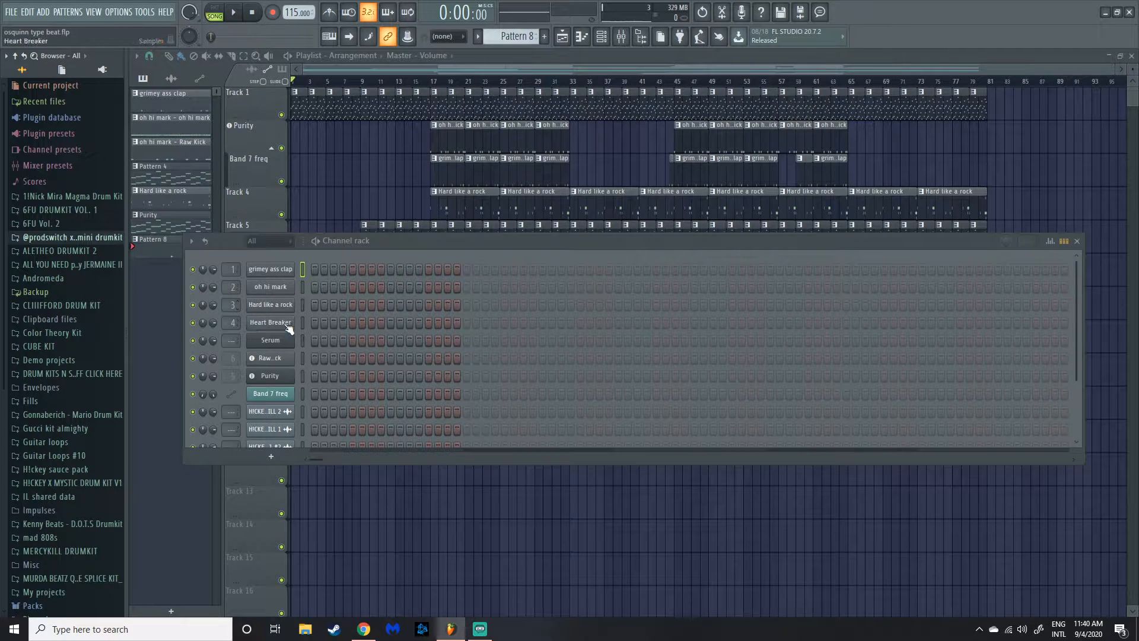
Review the channel list, reposition the channel rack, and audition the "grimey ass clap" and "oh hi mark" samples
{"action": "scroll", "coordinate": [308, 403], "scroll_direction": "down", "scroll_amount": 2}
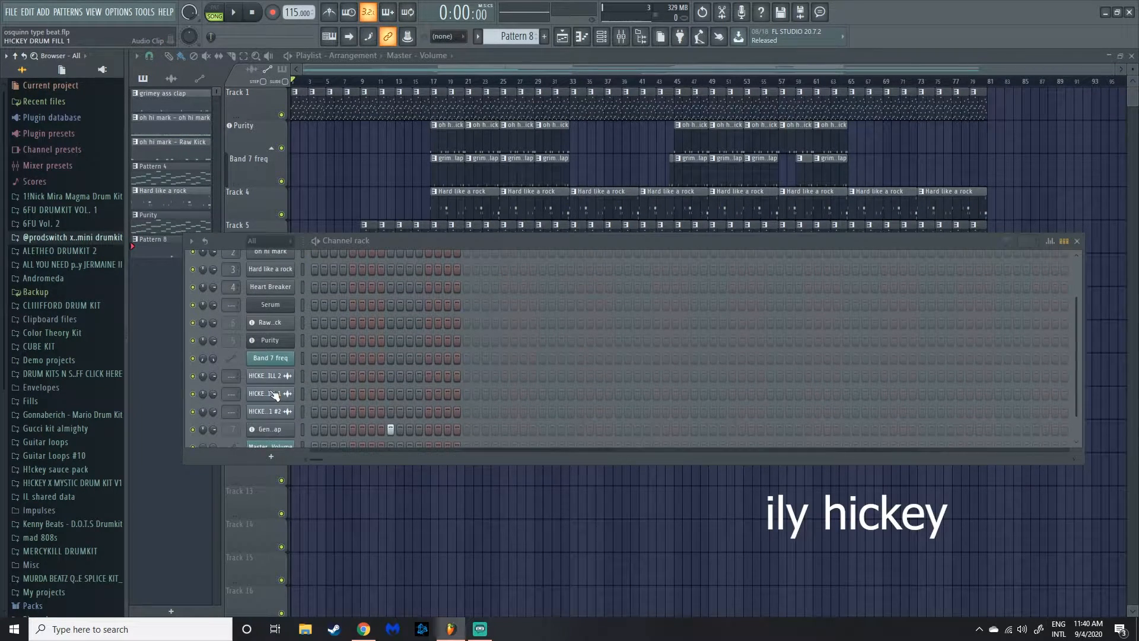
{"action": "scroll", "coordinate": [274, 394], "scroll_direction": "down", "scroll_amount": 1}
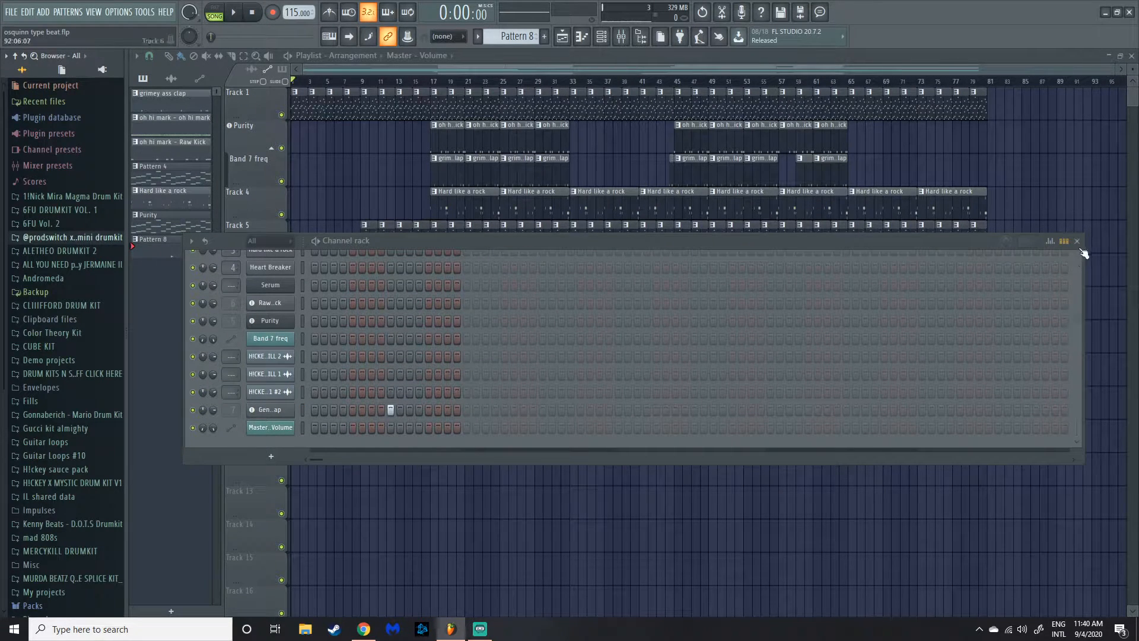
{"action": "scroll", "coordinate": [427, 353], "scroll_direction": "up", "scroll_amount": 3}
{"action": "left_click_drag", "start_coordinate": [430, 245], "coordinate": [580, 238]}
{"action": "left_click", "coordinate": [437, 266]}
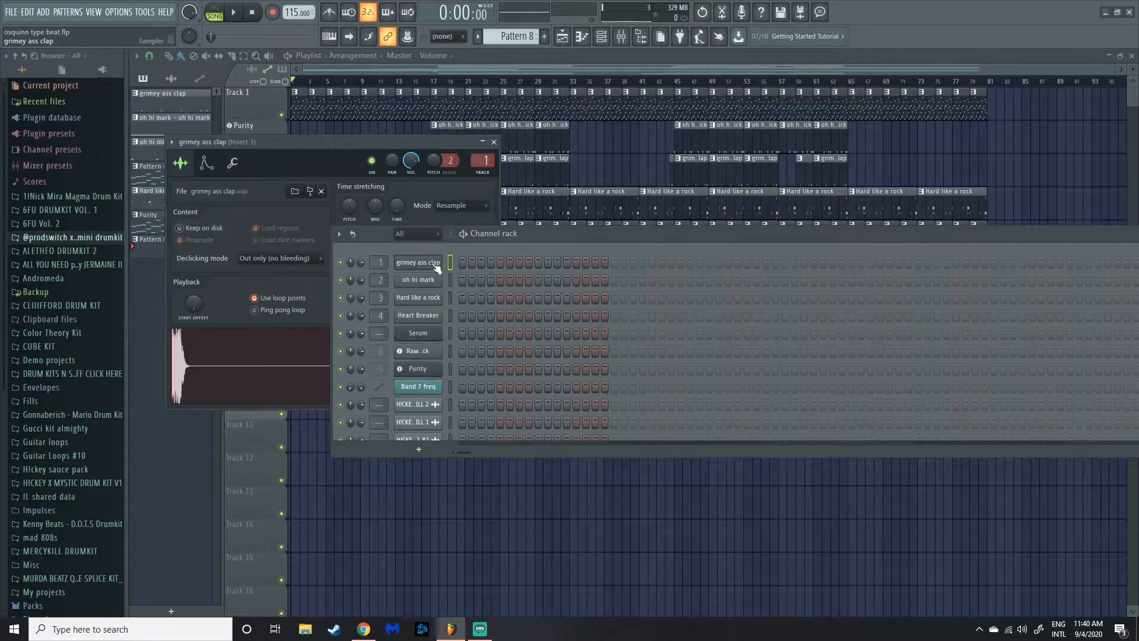
{"action": "left_click", "coordinate": [268, 362]}
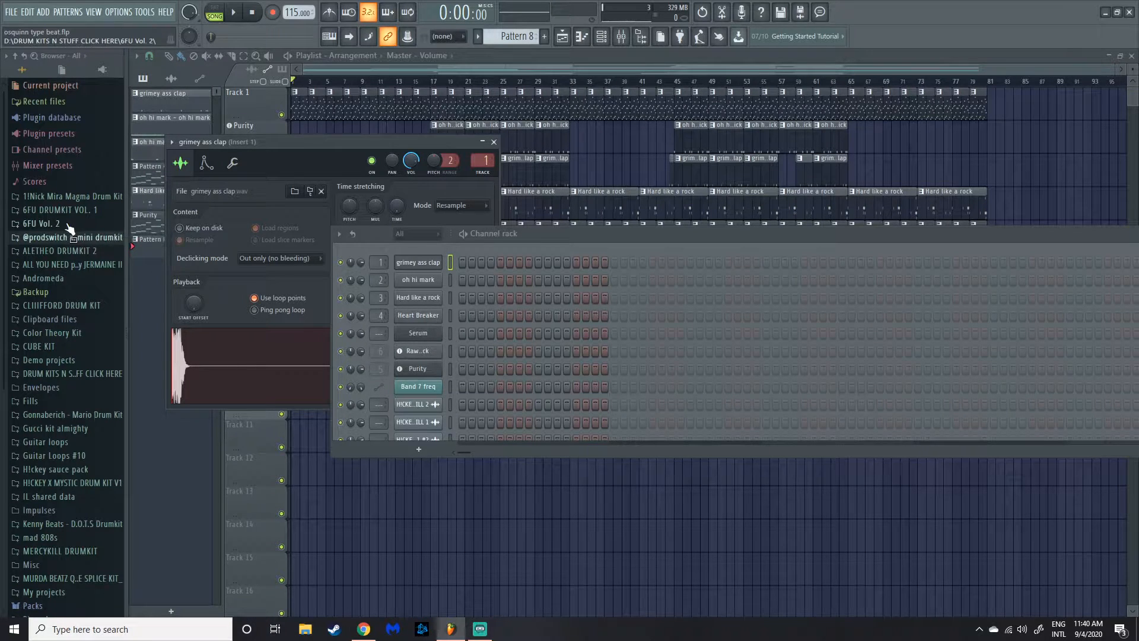
{"action": "left_click", "coordinate": [493, 142]}
{"action": "left_click", "coordinate": [415, 281]}
{"action": "left_click", "coordinate": [280, 368]}
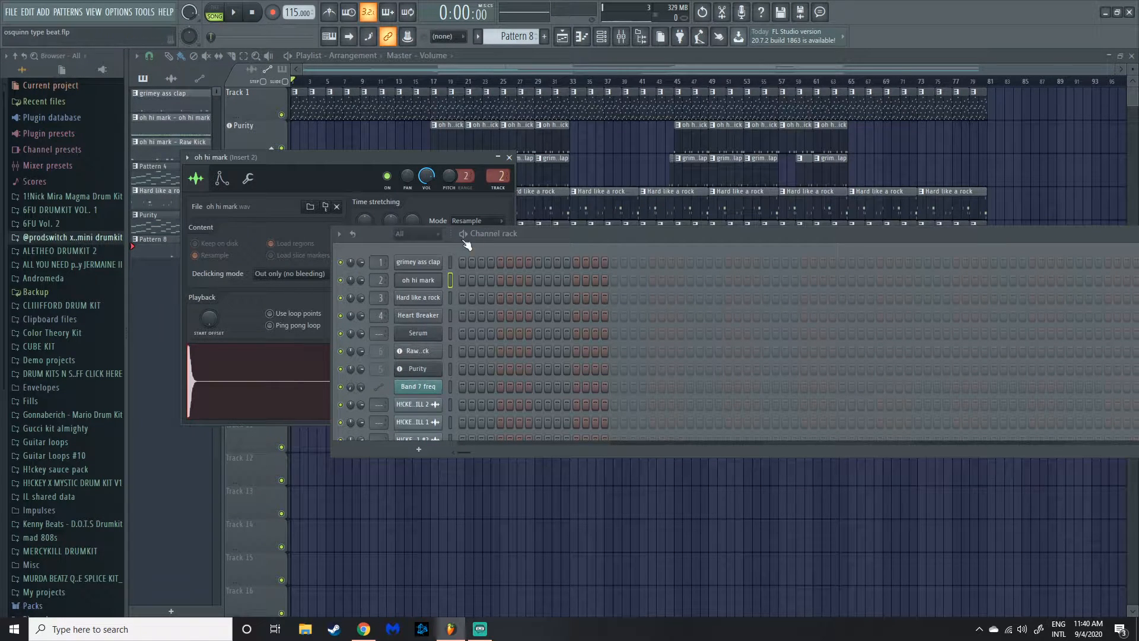
{"action": "left_click", "coordinate": [509, 157]}
Audition the "Hard like a rock" 808 from its channel and from the Color Theory Kit's 808s folder
{"action": "left_click", "coordinate": [422, 297]}
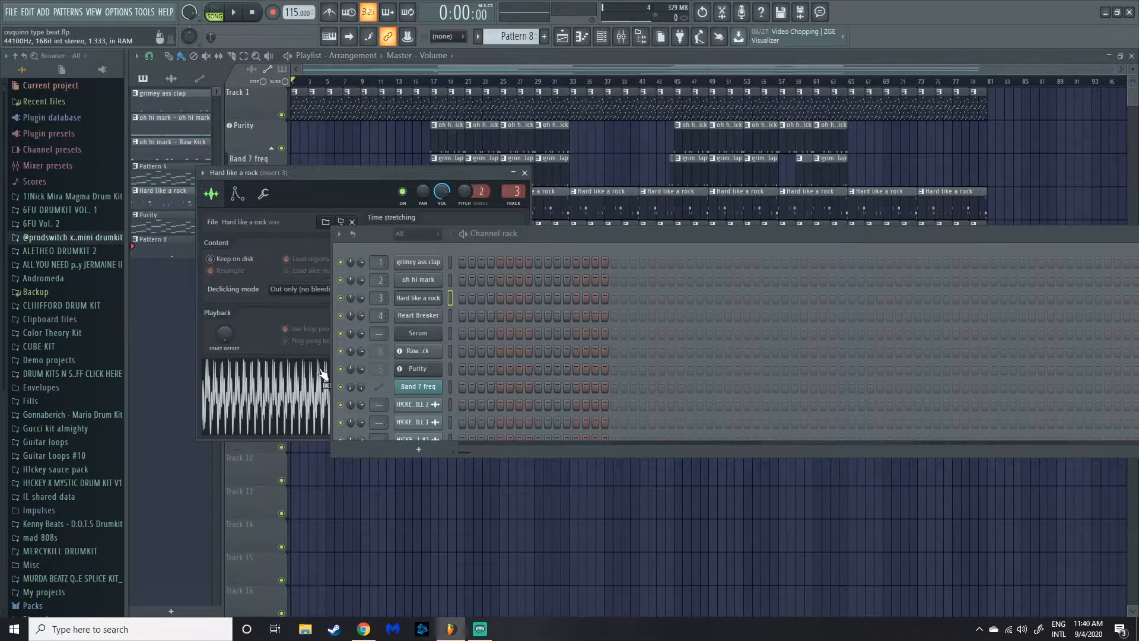
{"action": "left_click", "coordinate": [312, 380]}
{"action": "left_click", "coordinate": [52, 333]}
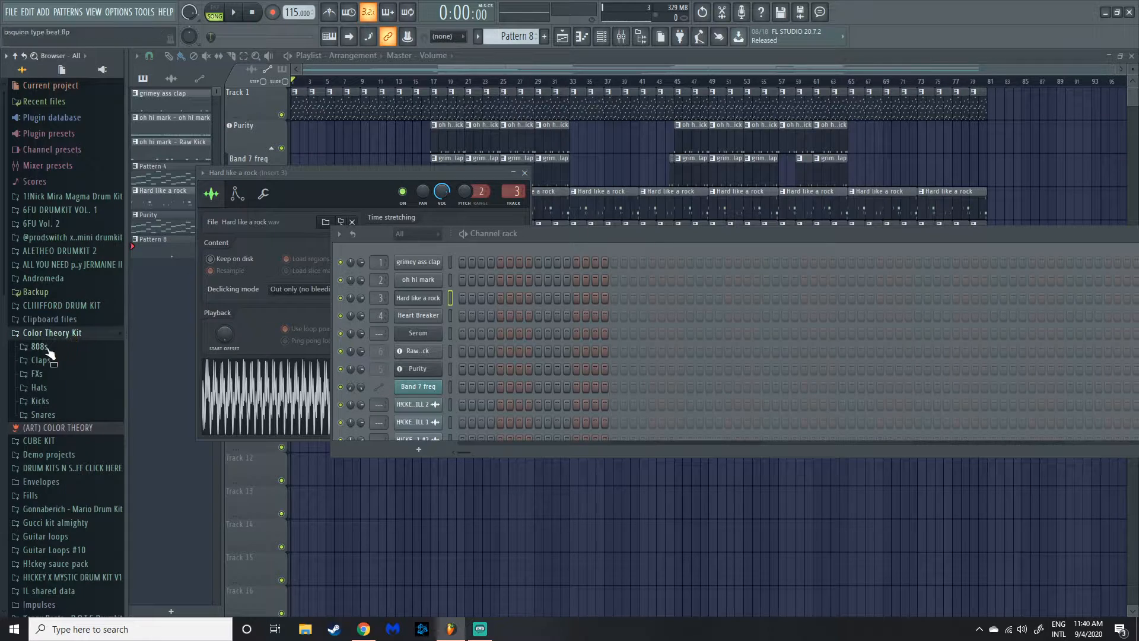
{"action": "left_click", "coordinate": [51, 349]}
{"action": "left_click", "coordinate": [68, 411]}
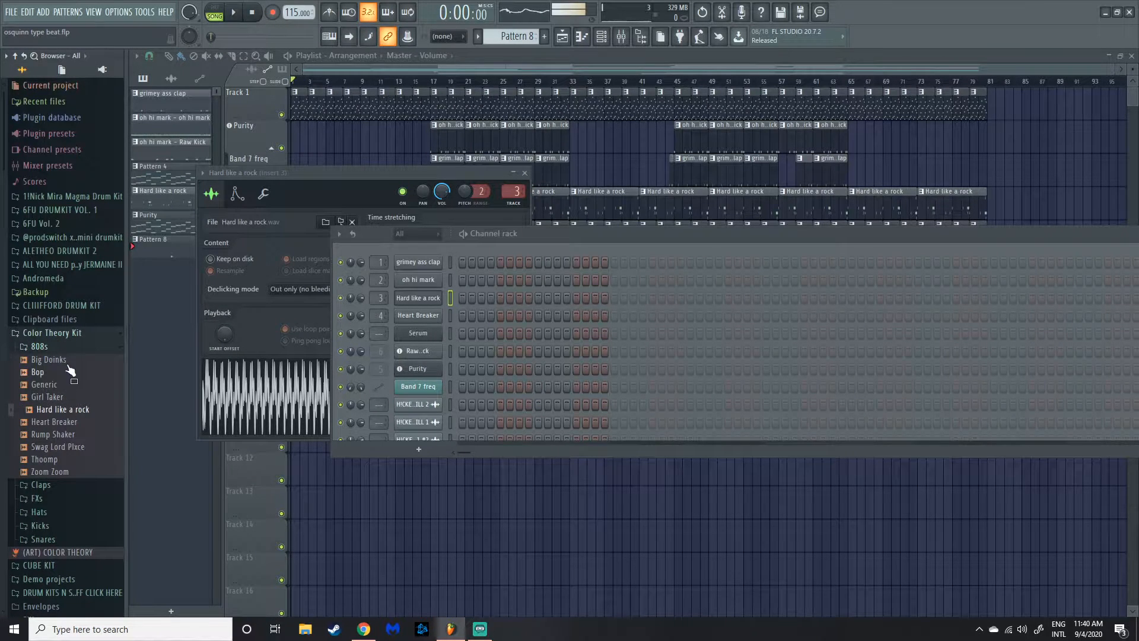
{"action": "left_click", "coordinate": [52, 332]}
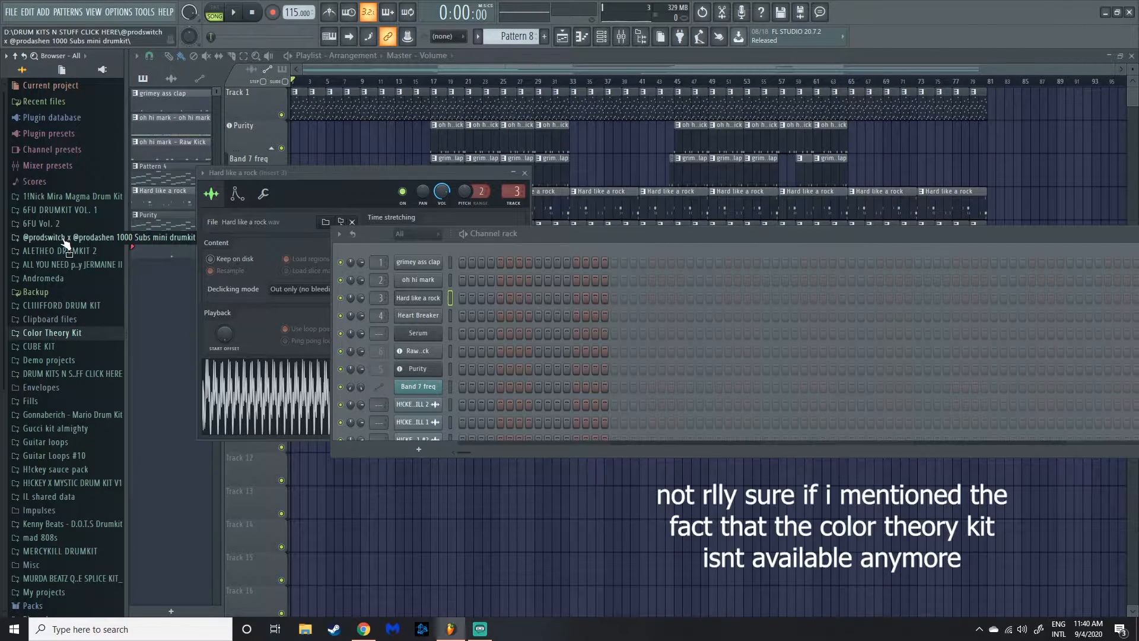
Audition 808s in the 1000 Subs mini drumkit, including [air] 808 C2, and compare them with "Hard like a rock"
{"action": "left_click", "coordinate": [66, 238]}
{"action": "left_click", "coordinate": [48, 251]}
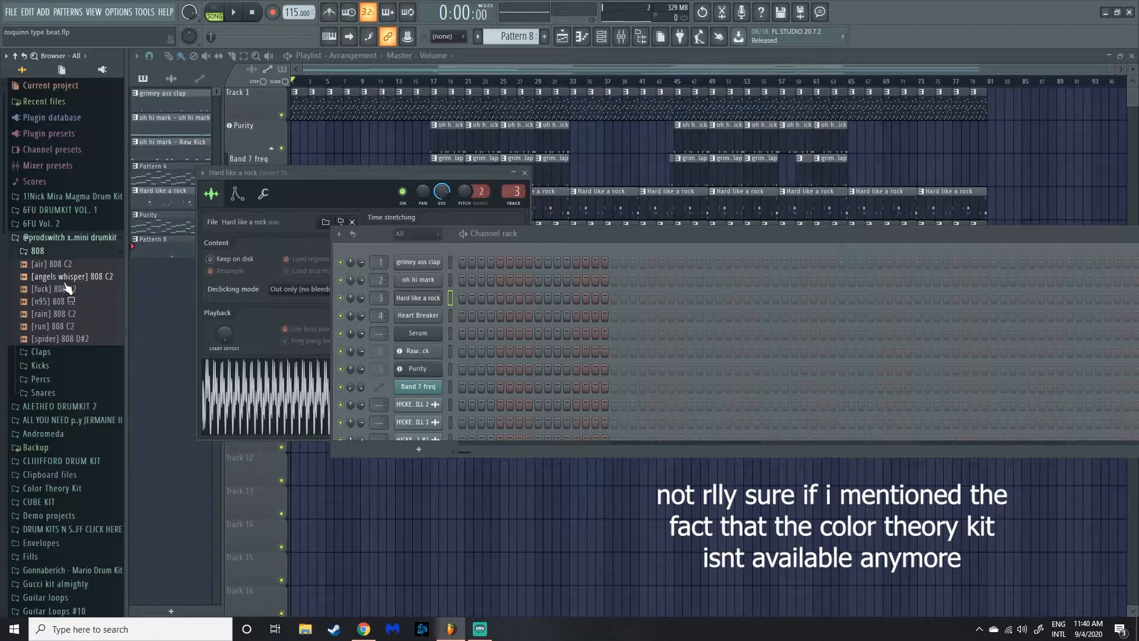
{"action": "left_click", "coordinate": [65, 281]}
{"action": "left_click", "coordinate": [65, 289]}
{"action": "left_click", "coordinate": [66, 267]}
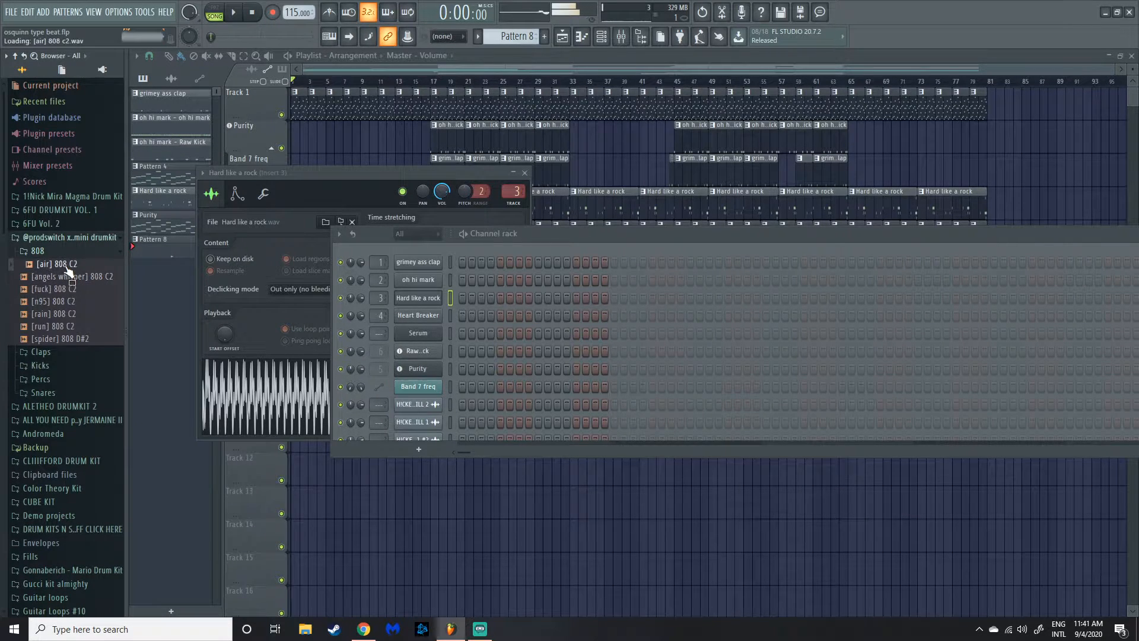
{"action": "left_click", "coordinate": [67, 267]}
{"action": "left_click", "coordinate": [261, 389]}
{"action": "left_click", "coordinate": [260, 389]}
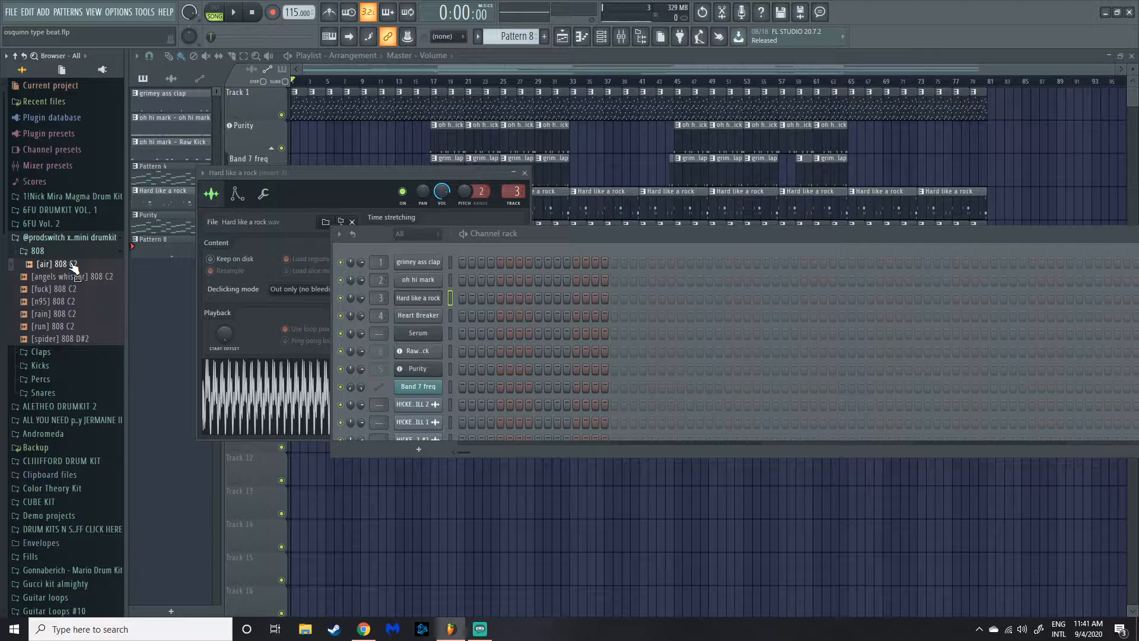
{"action": "left_click", "coordinate": [79, 238]}
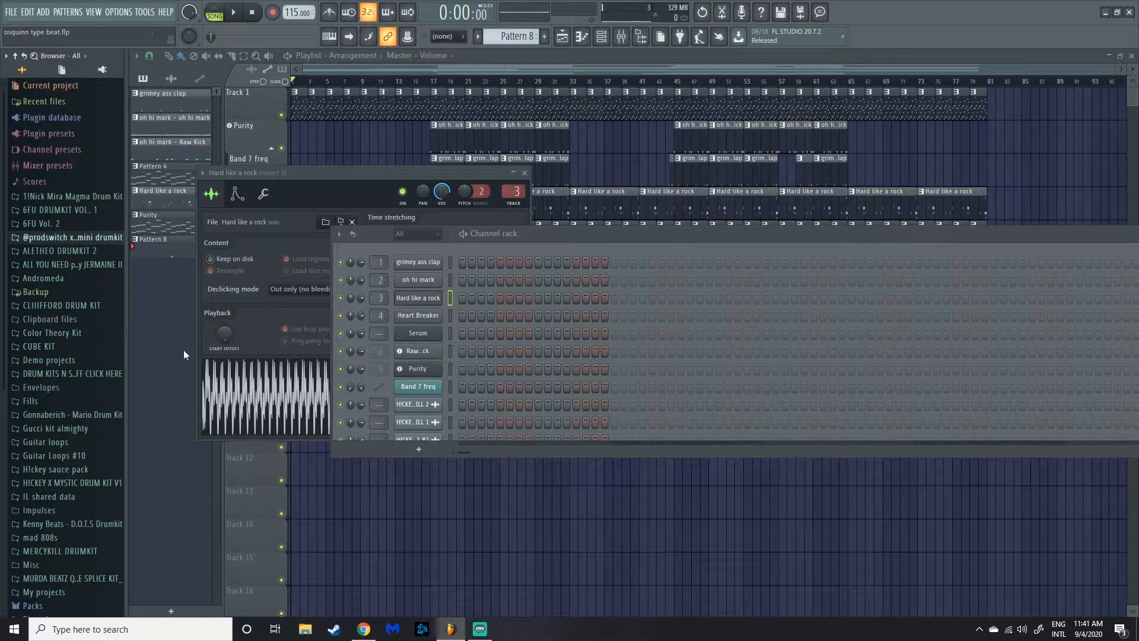
Examine the Raw Kick and Generic Clap samples in their channel settings
{"action": "left_click", "coordinate": [418, 350]}
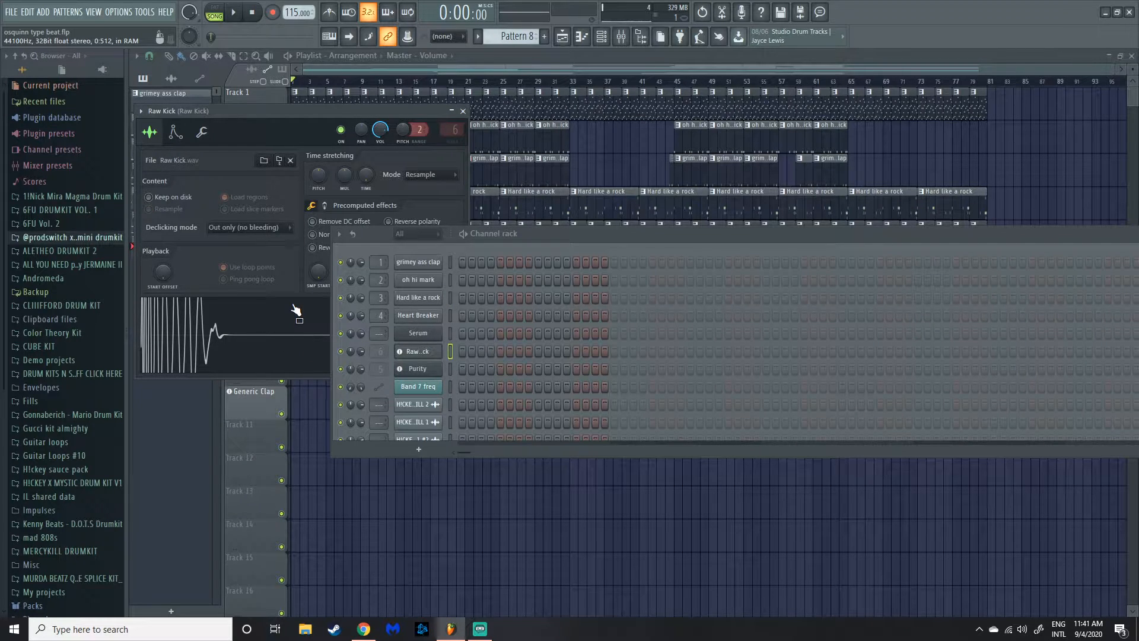
{"action": "left_click", "coordinate": [462, 111]}
{"action": "scroll", "coordinate": [456, 353], "scroll_direction": "down", "scroll_amount": 3}
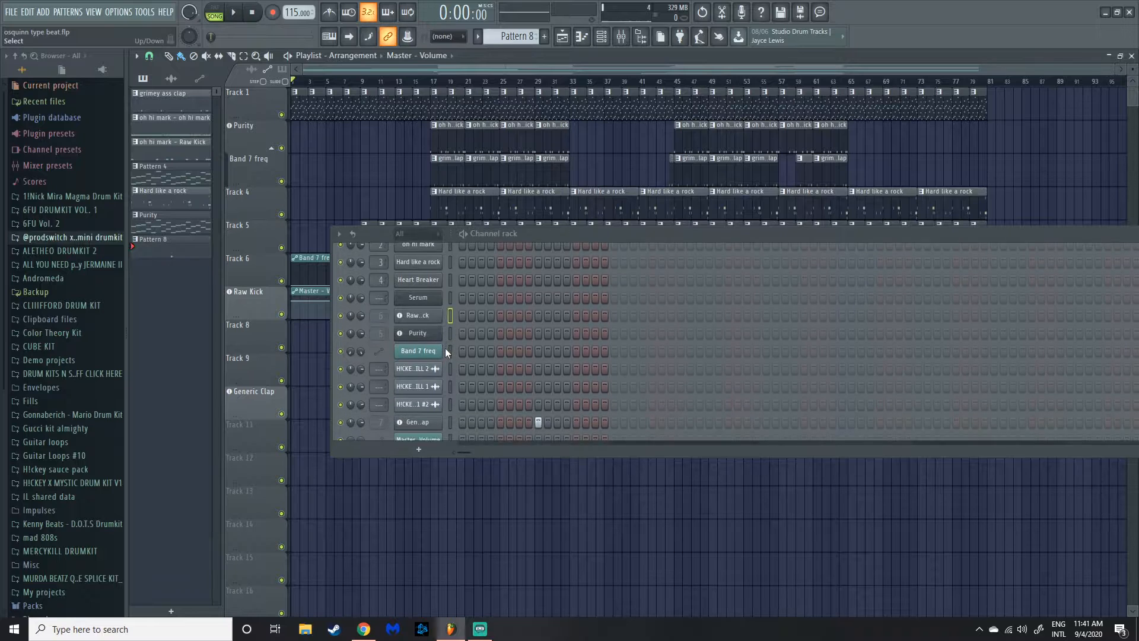
{"action": "left_click", "coordinate": [428, 403]}
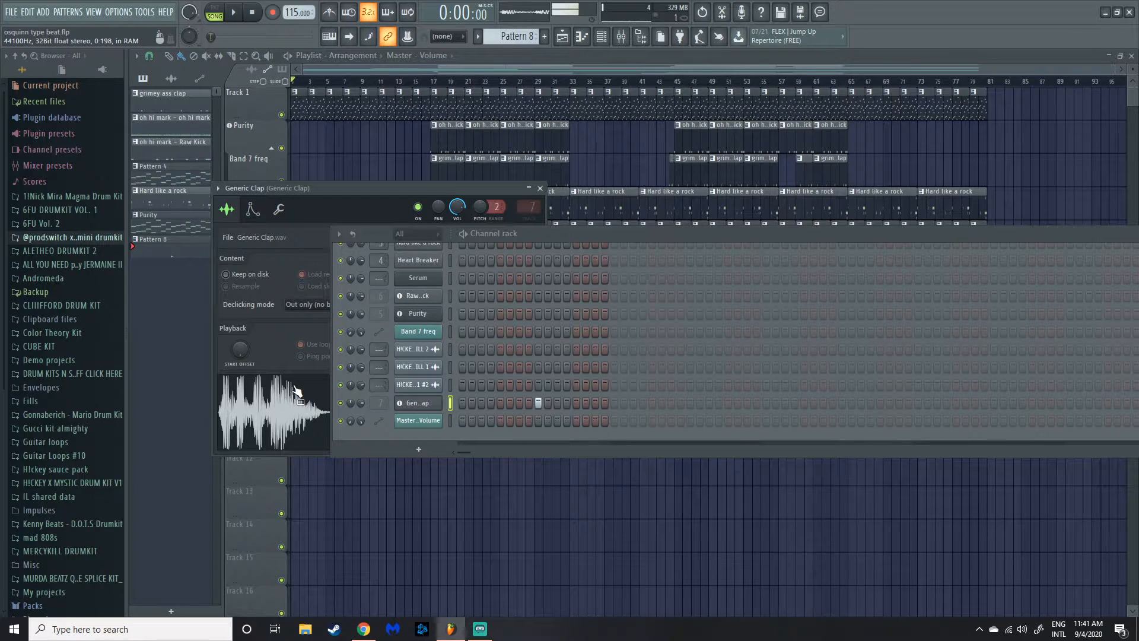
{"action": "left_click", "coordinate": [540, 188]}
Preview the "H!CKEY DRUM FILL 1 #2" audio clip and play notes on Serum's Init patch
{"action": "left_click", "coordinate": [419, 385]}
{"action": "left_click", "coordinate": [298, 410]}
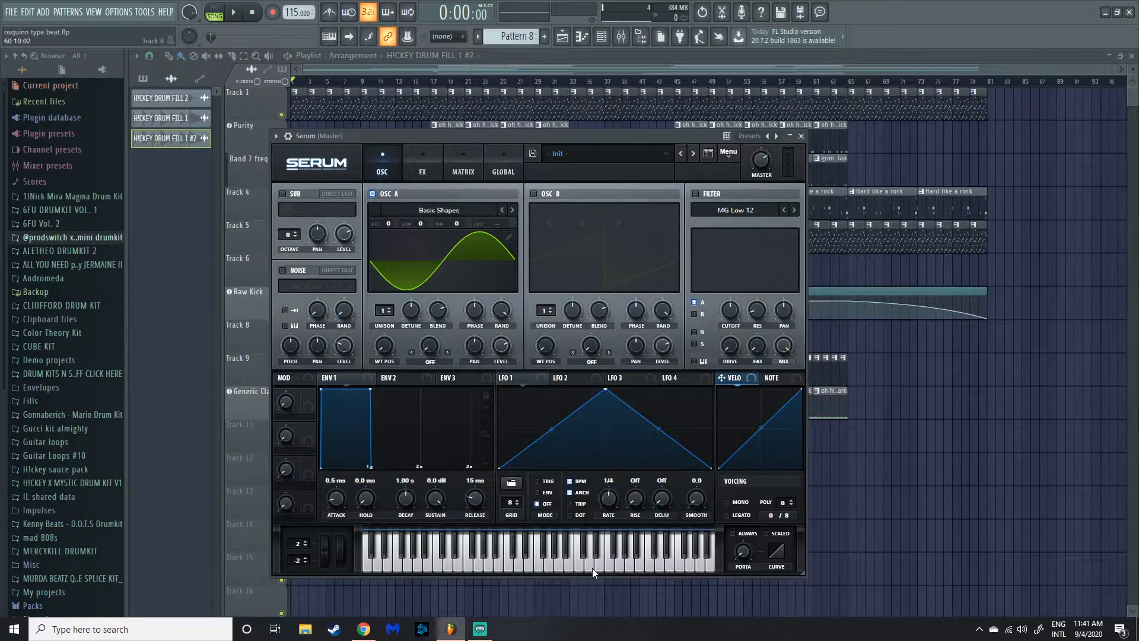
{"action": "mouse_move", "coordinate": [592, 567]}
{"action": "left_mouse_down"}
{"action": "mouse_move", "coordinate": [532, 557]}
{"action": "mouse_move", "coordinate": [575, 559]}
{"action": "mouse_move", "coordinate": [565, 558]}
{"action": "left_mouse_up"}
{"action": "left_click", "coordinate": [801, 136]}
Add a 3x Osc instrument channel and check the coarse pitch of its oscillator 1
{"action": "left_click", "coordinate": [621, 38]}
{"action": "left_click", "coordinate": [621, 38]}
{"action": "left_click", "coordinate": [621, 37]}
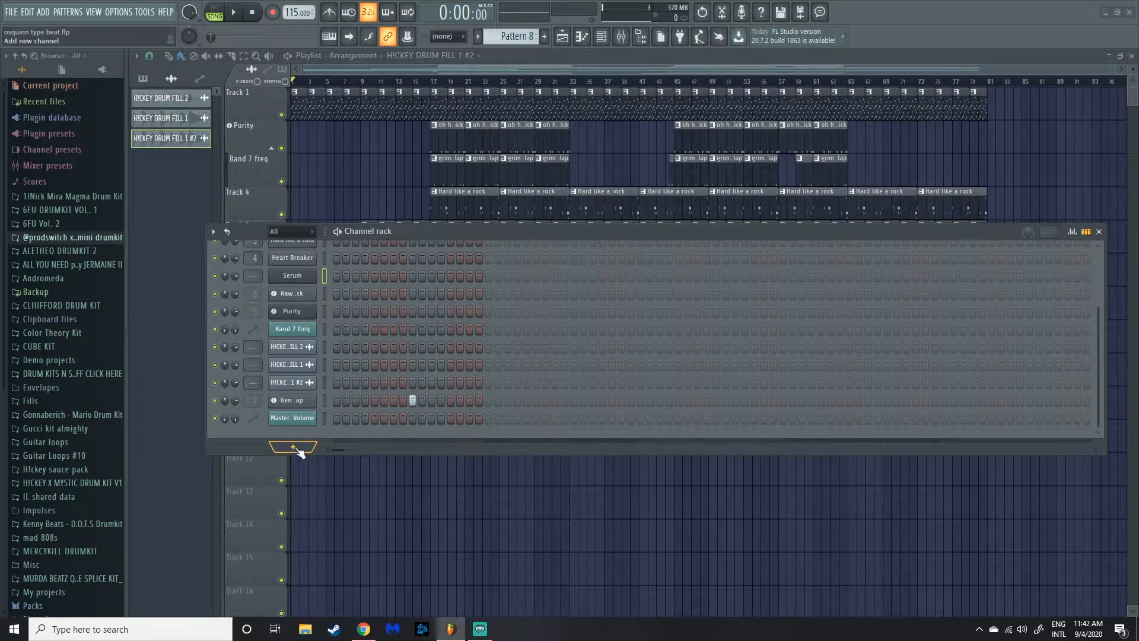
{"action": "left_click", "coordinate": [278, 449]}
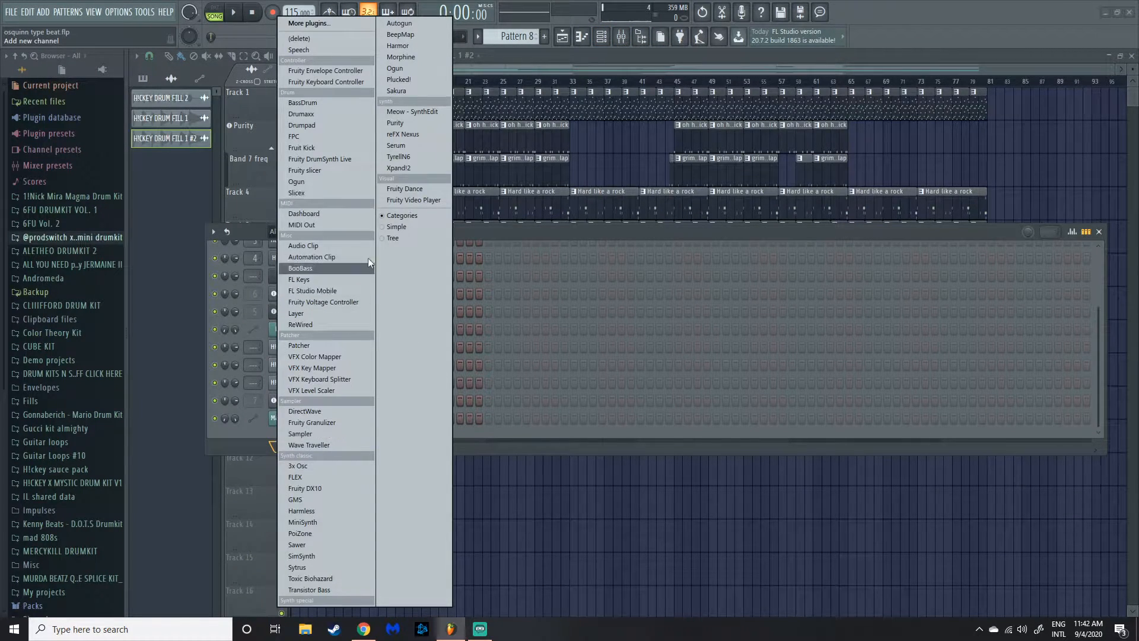
{"action": "left_click", "coordinate": [300, 466]}
{"action": "left_click", "coordinate": [1098, 231]}
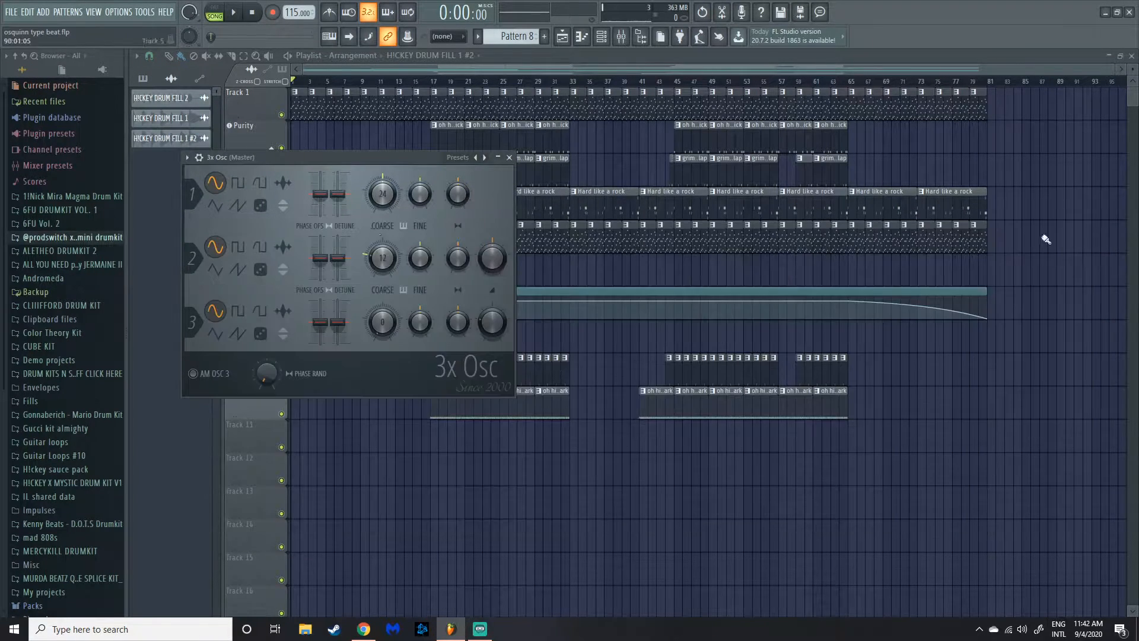
{"action": "mouse_move", "coordinate": [383, 193]}
{"action": "left_mouse_down"}
{"action": "mouse_move", "coordinate": [382, 170]}
{"action": "mouse_move", "coordinate": [383, 194]}
{"action": "left_mouse_up"}
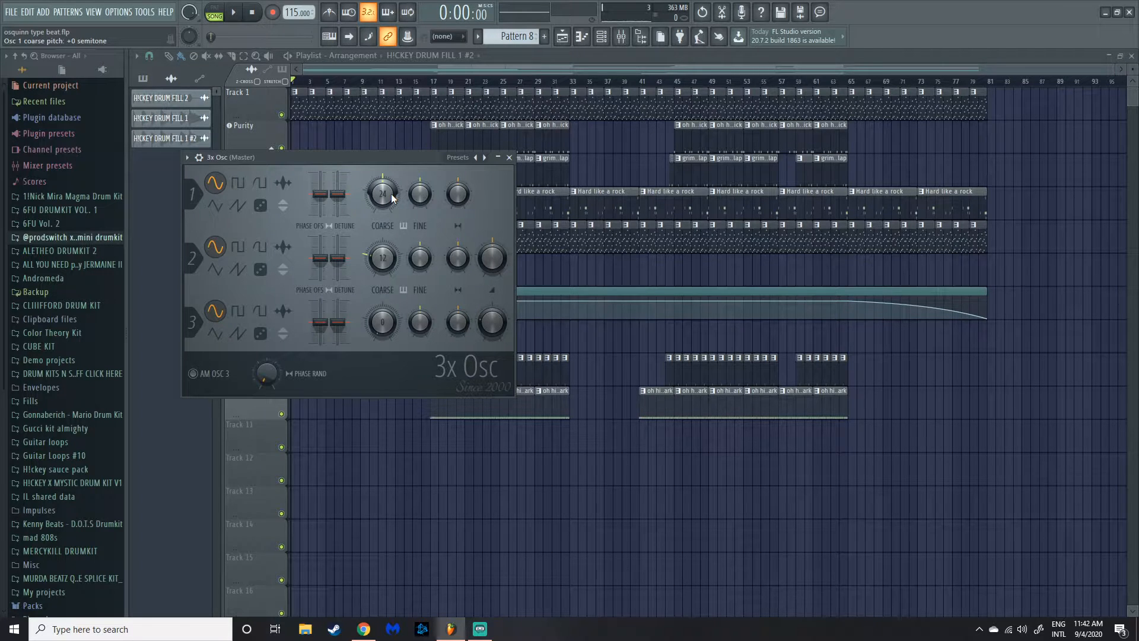
{"action": "left_click", "coordinate": [509, 157]}
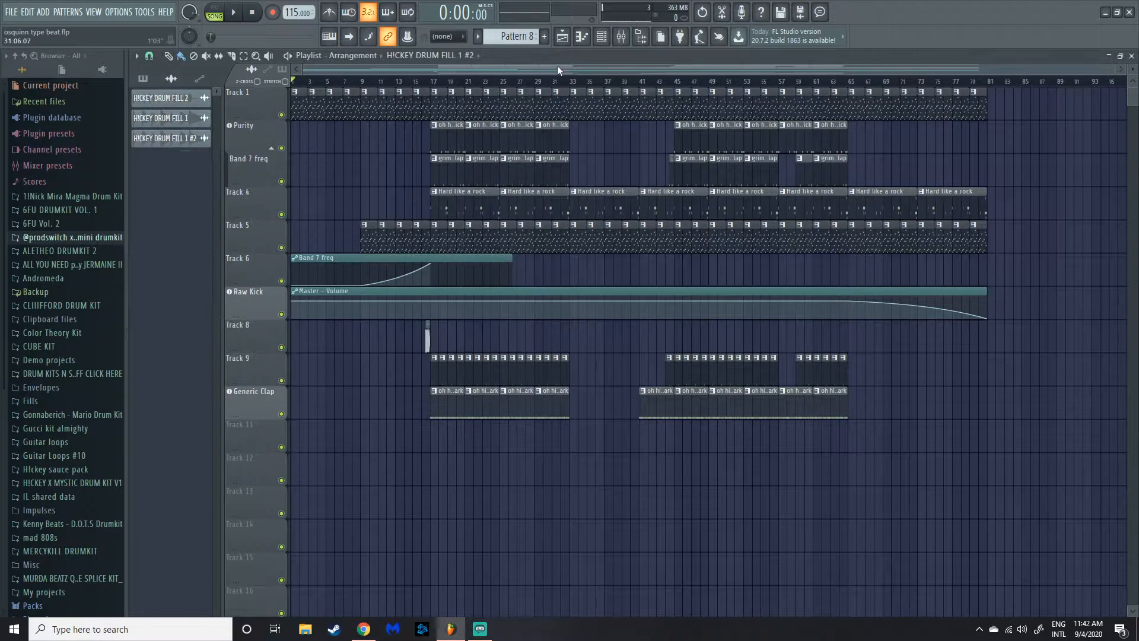
Play several notes on Purity with the Trace Sqr lead preset, and close the plugin and channel rack
{"action": "left_click", "coordinate": [582, 38]}
{"action": "left_click", "coordinate": [584, 40]}
{"action": "left_click", "coordinate": [1104, 232]}
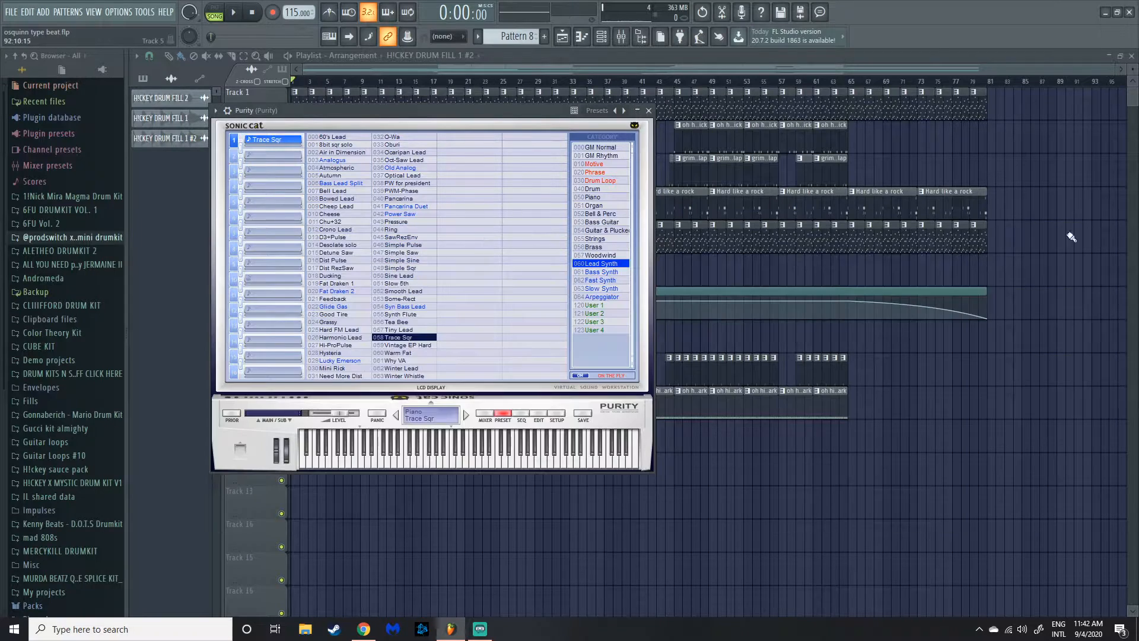
{"action": "left_click", "coordinate": [519, 462]}
{"action": "left_click", "coordinate": [498, 461]}
{"action": "left_click", "coordinate": [491, 461]}
{"action": "left_click", "coordinate": [458, 462]}
{"action": "left_click", "coordinate": [650, 110]}
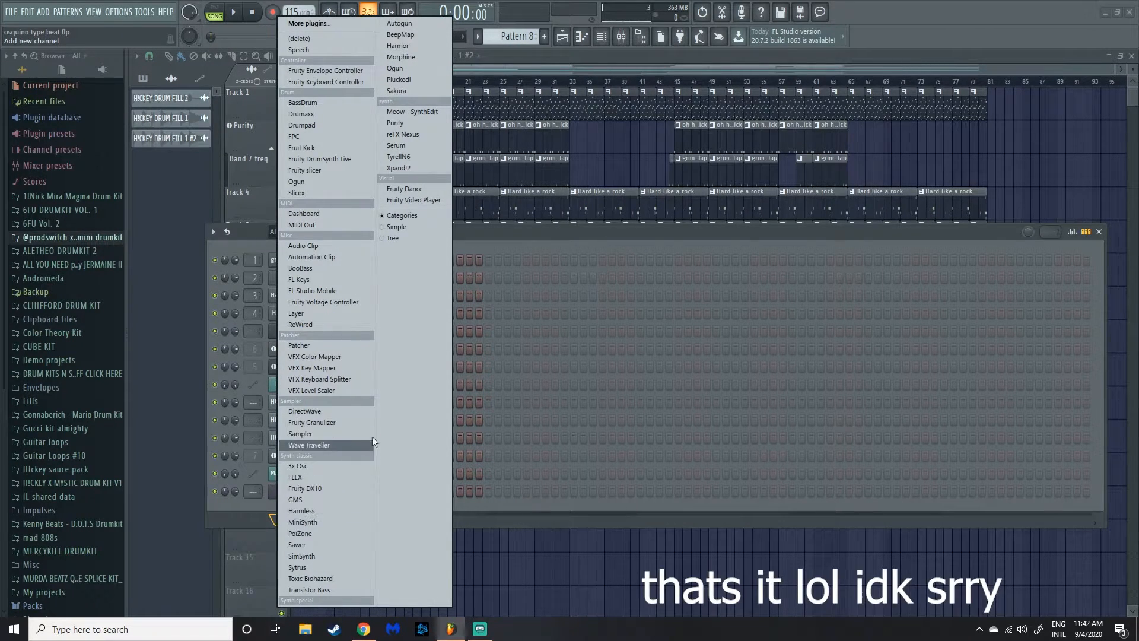
{"action": "left_click", "coordinate": [577, 234]}
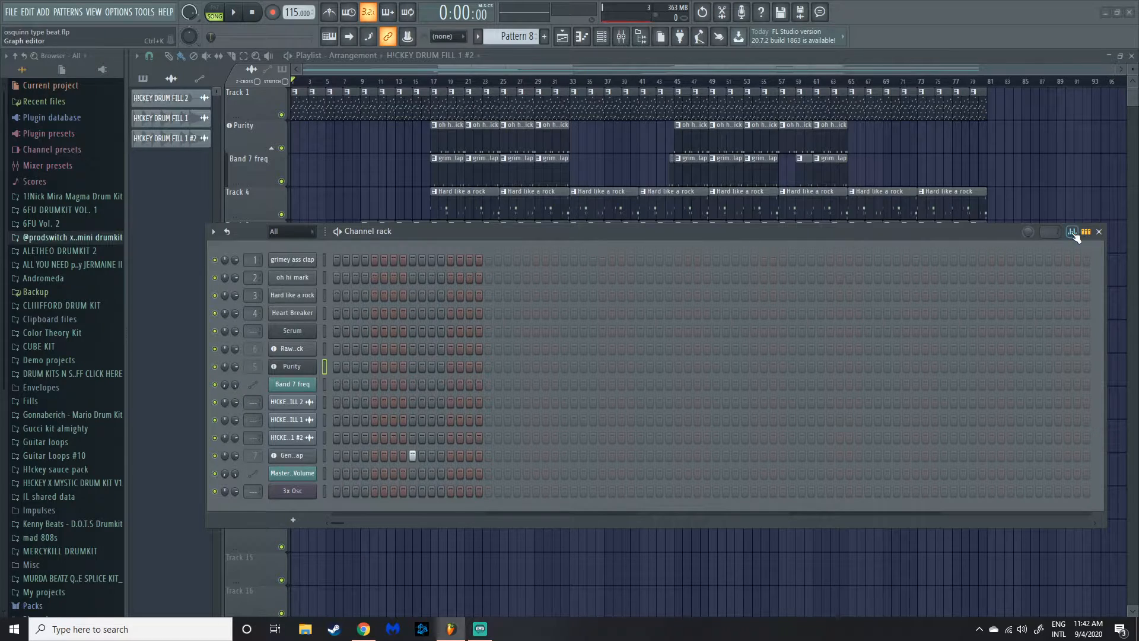
{"action": "left_click", "coordinate": [1099, 231]}
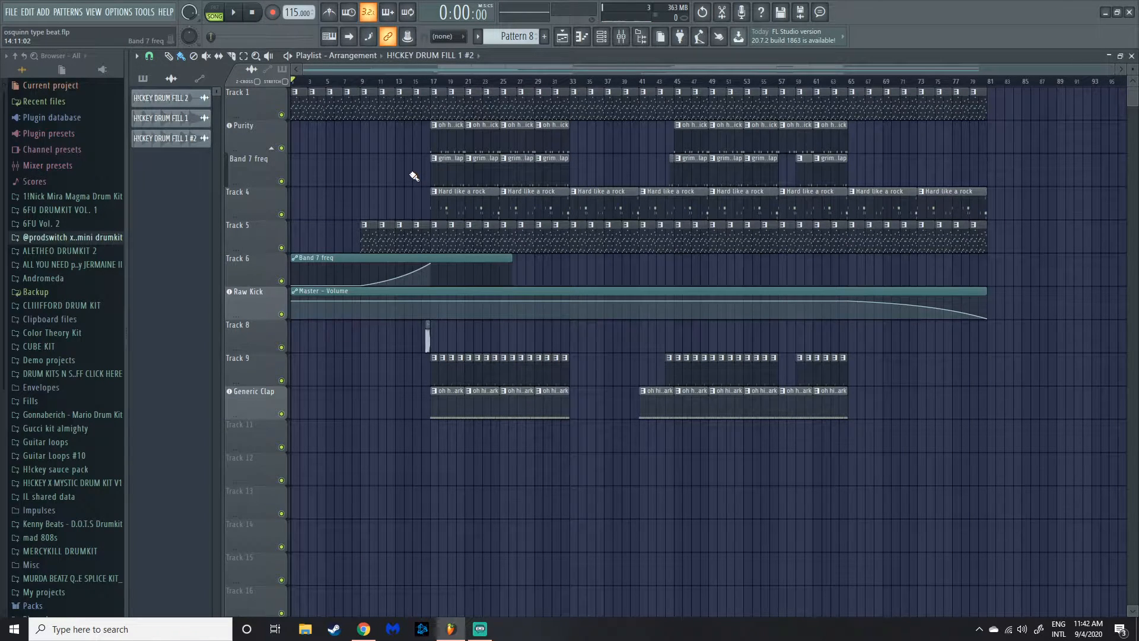
Open Pattern 4's Serum melody from Track 1 in the piano roll and play it back
{"action": "double_click", "coordinate": [300, 112]}
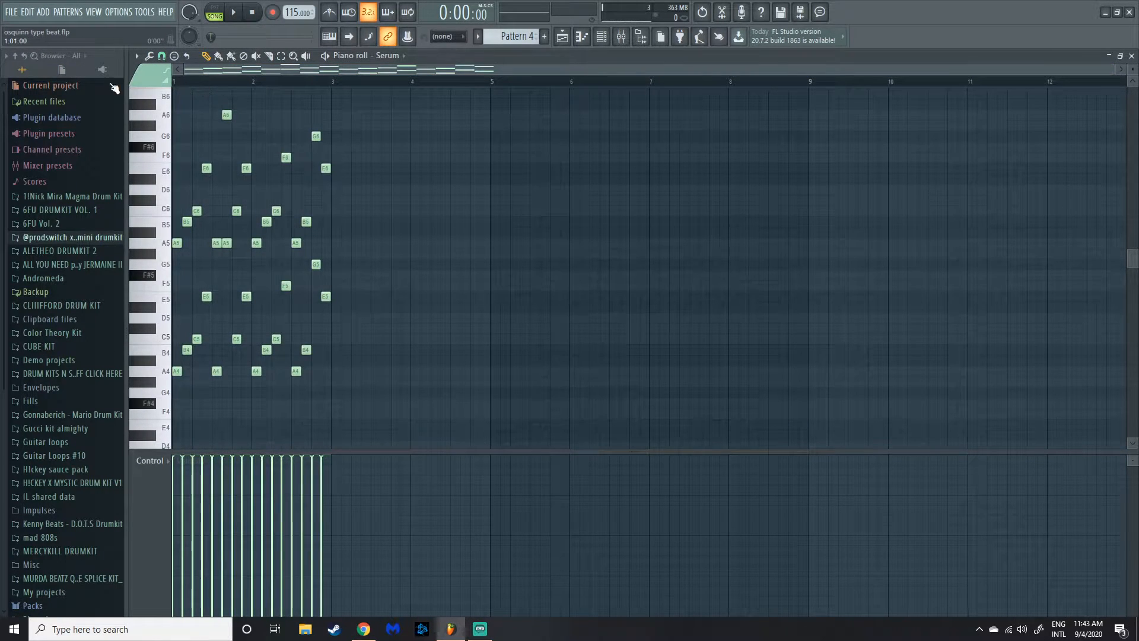
{"action": "left_click", "coordinate": [235, 14]}
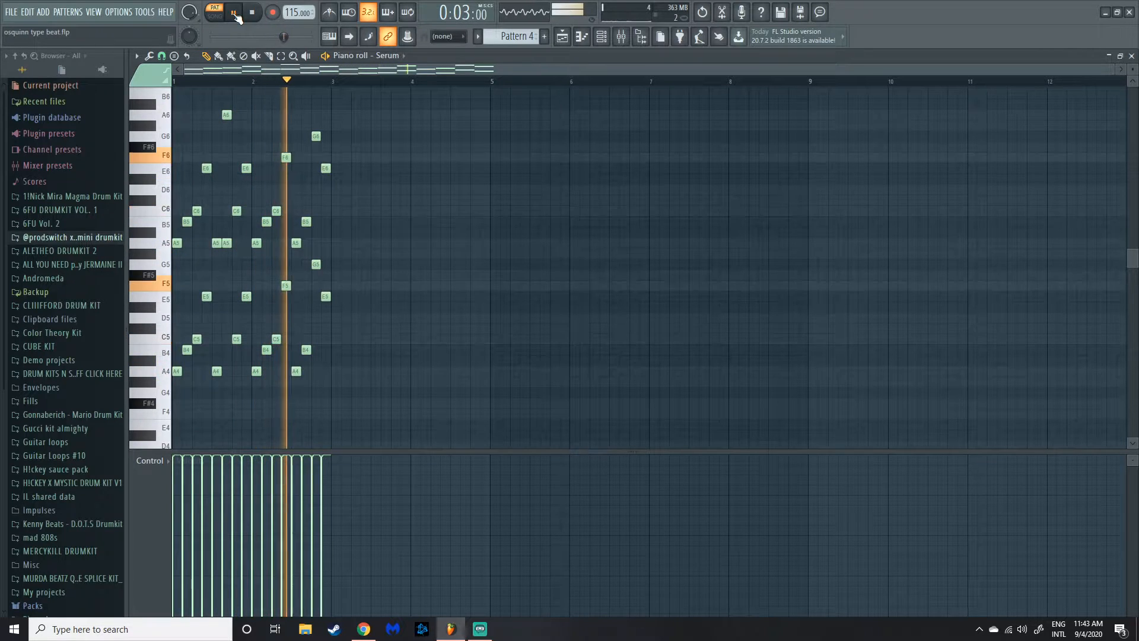
{"action": "left_click", "coordinate": [235, 12]}
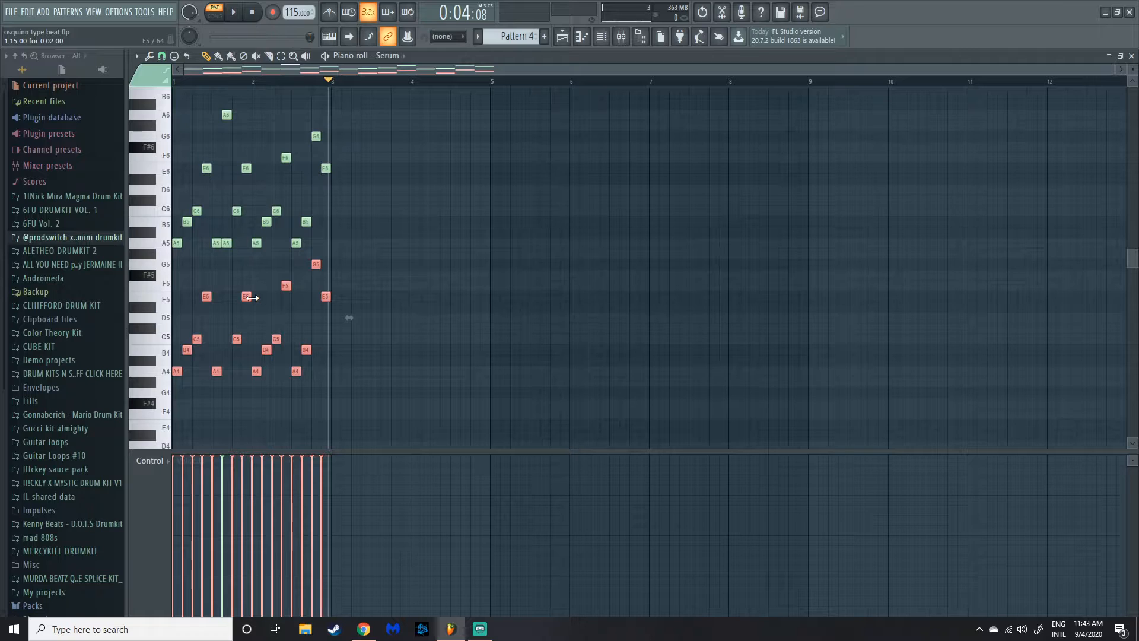
Transpose the Serum melody's lower-octave notes up an octave and back down, and deselect them
{"action": "key", "text": "ctrl+z"}
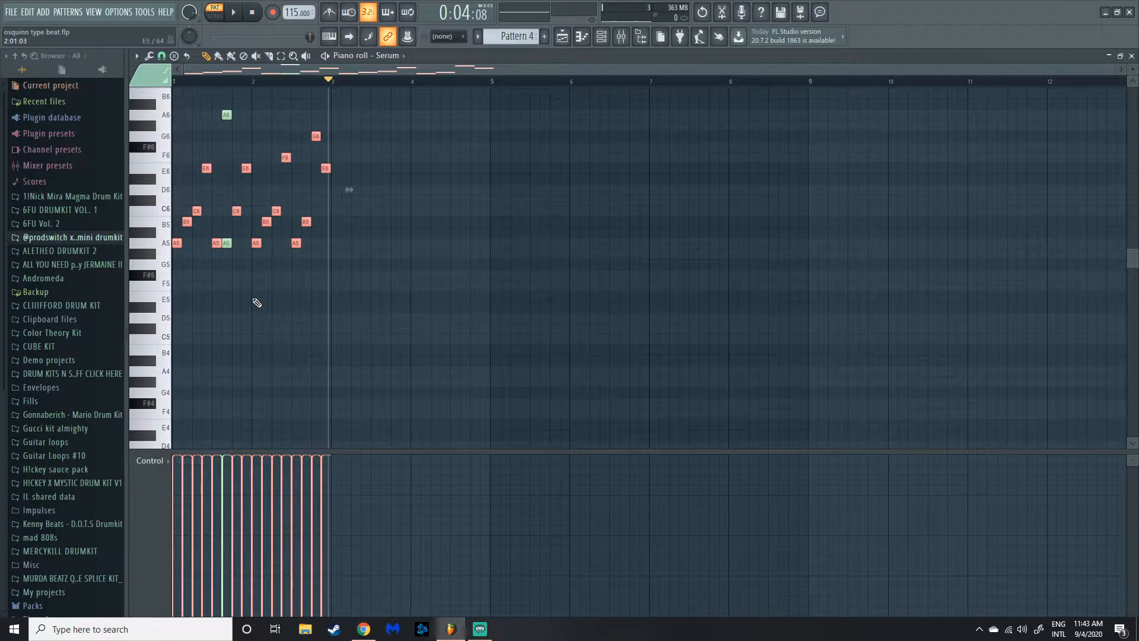
{"action": "key", "text": "ctrl+z"}
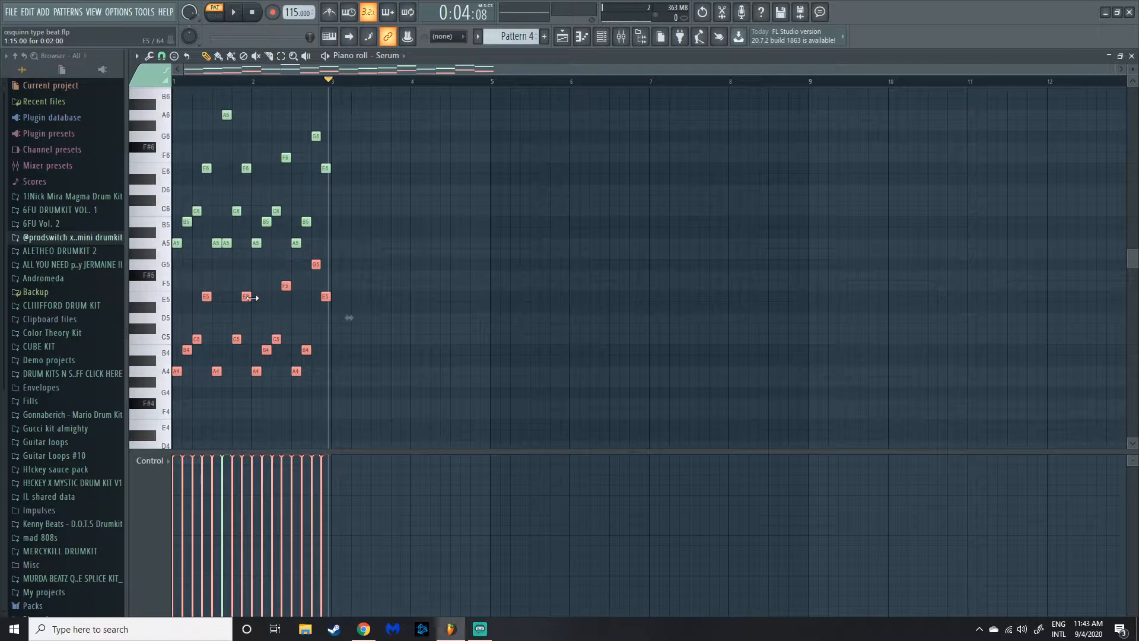
{"action": "key", "text": "ctrl+z"}
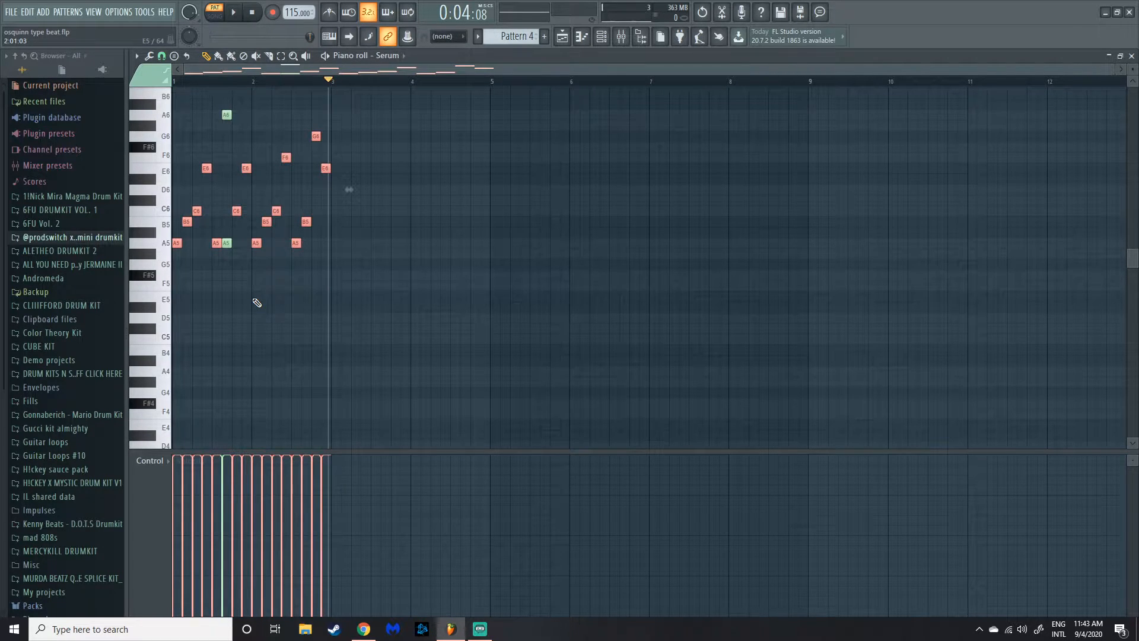
{"action": "key", "text": "ctrl+z"}
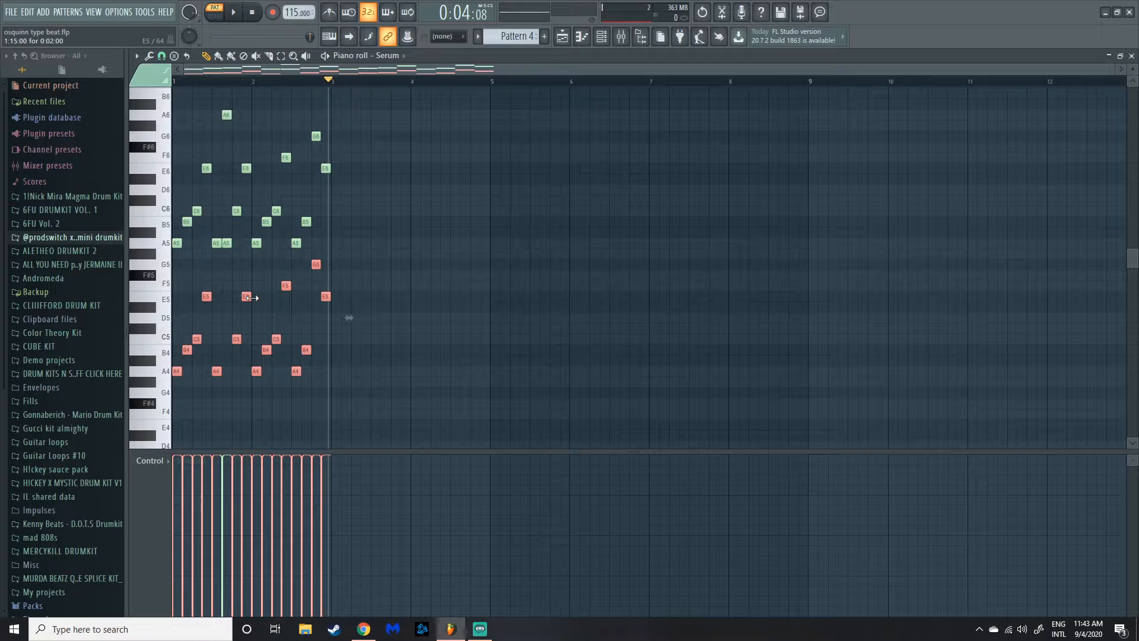
{"action": "key", "text": "ctrl+d"}
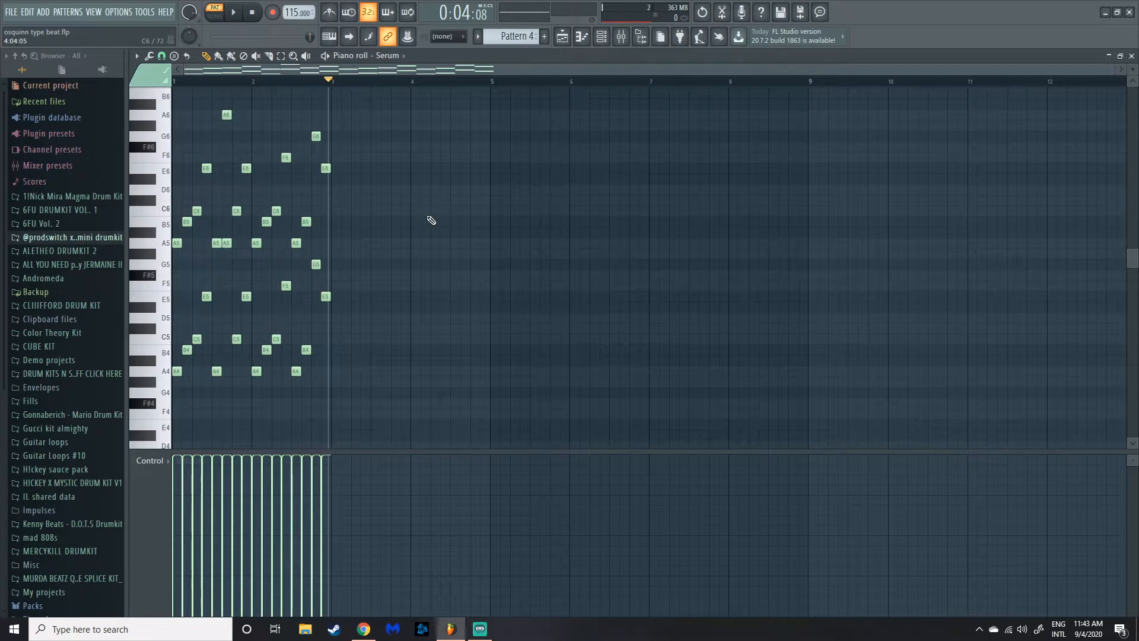
Sketch a short four-note pattern in bar 3 starting on A5, and delete its notes again
{"action": "left_click", "coordinate": [355, 243]}
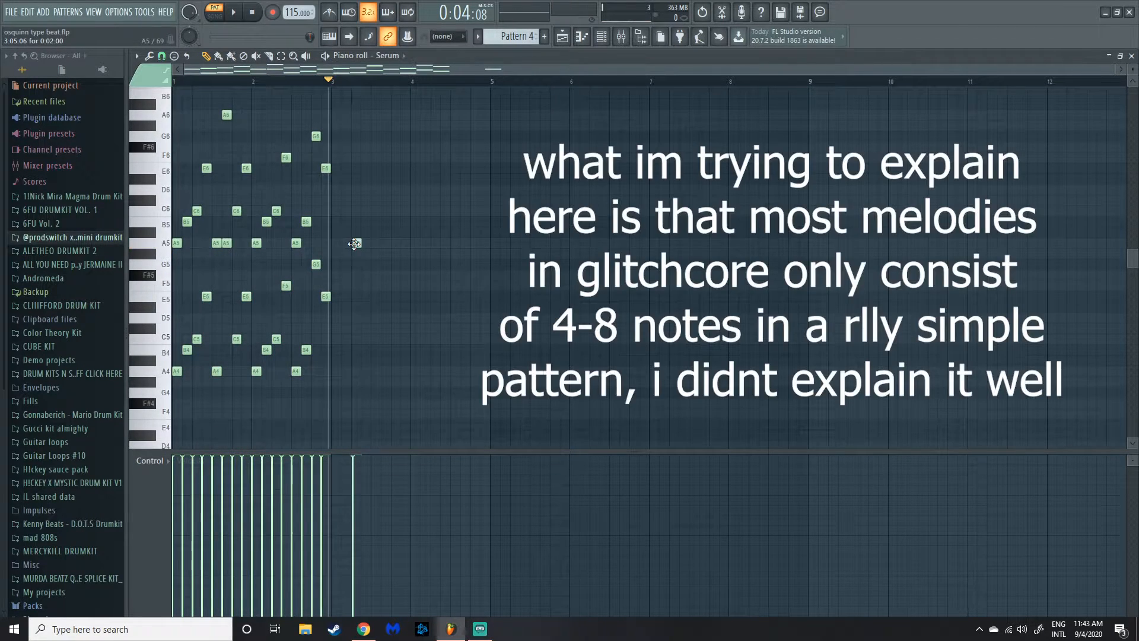
{"action": "left_click", "coordinate": [363, 232]}
{"action": "left_click", "coordinate": [374, 211]}
{"action": "left_click", "coordinate": [385, 232]}
{"action": "right_click", "coordinate": [385, 232]}
{"action": "right_click", "coordinate": [365, 232]}
{"action": "right_click", "coordinate": [355, 243]}
{"action": "right_click", "coordinate": [375, 210]}
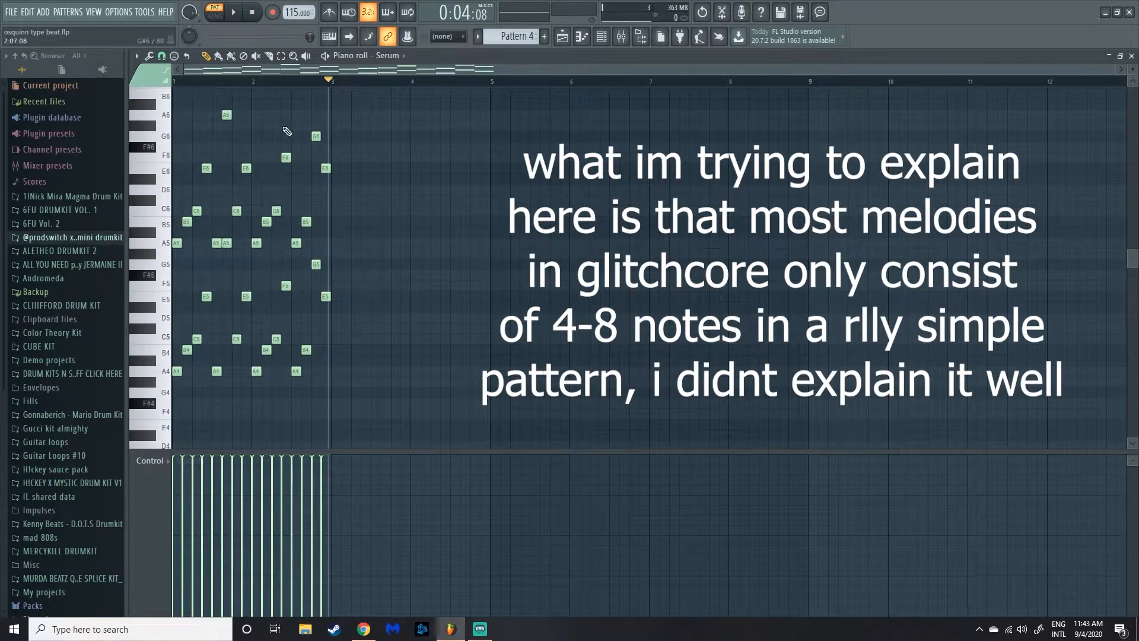
Return the playhead to the start and shift the melody's lower notes up onto the upper octave and back
{"action": "left_click_drag", "start_coordinate": [206, 83], "coordinate": [44, 89]}
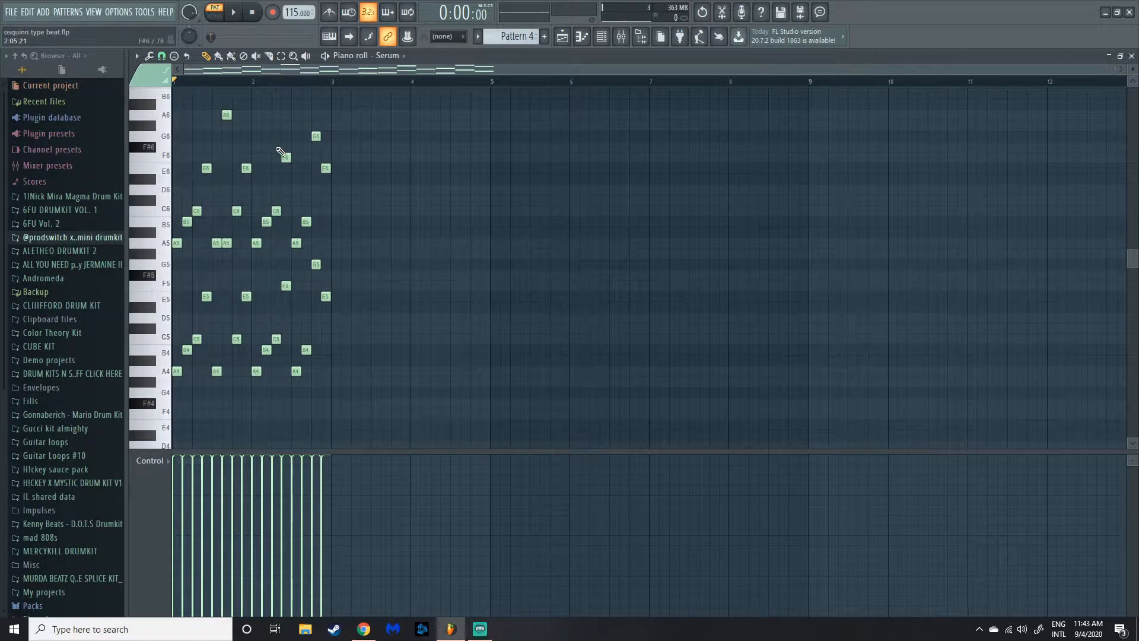
{"action": "left_click_drag", "start_coordinate": [394, 402], "coordinate": [159, 276]}
{"action": "key", "text": "Delete"}
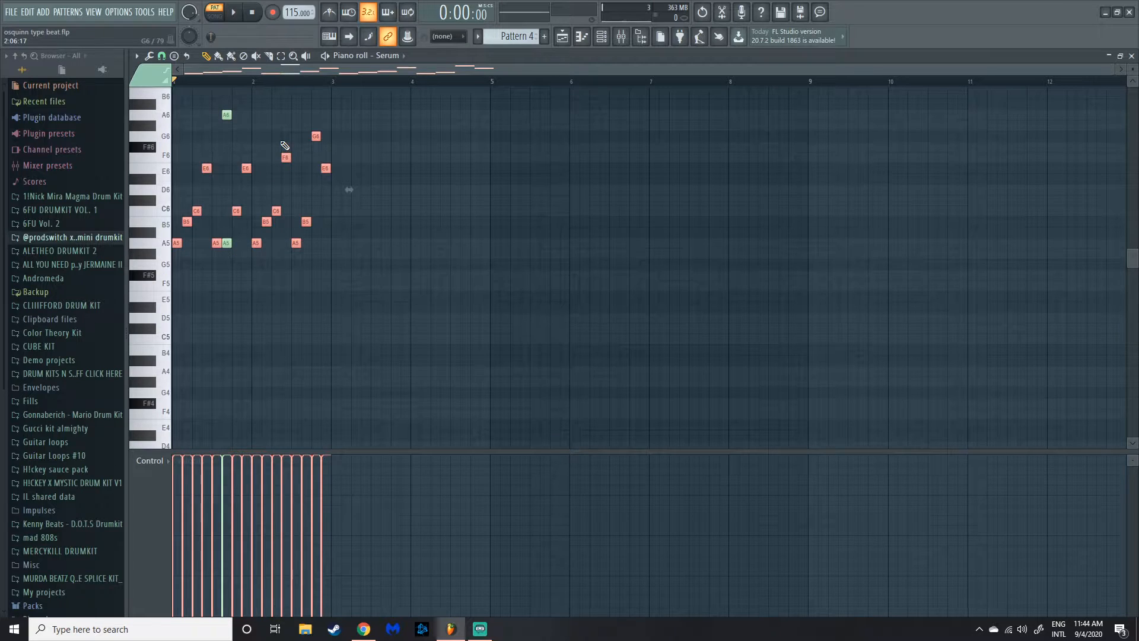
{"action": "key", "text": "ctrl+Down"}
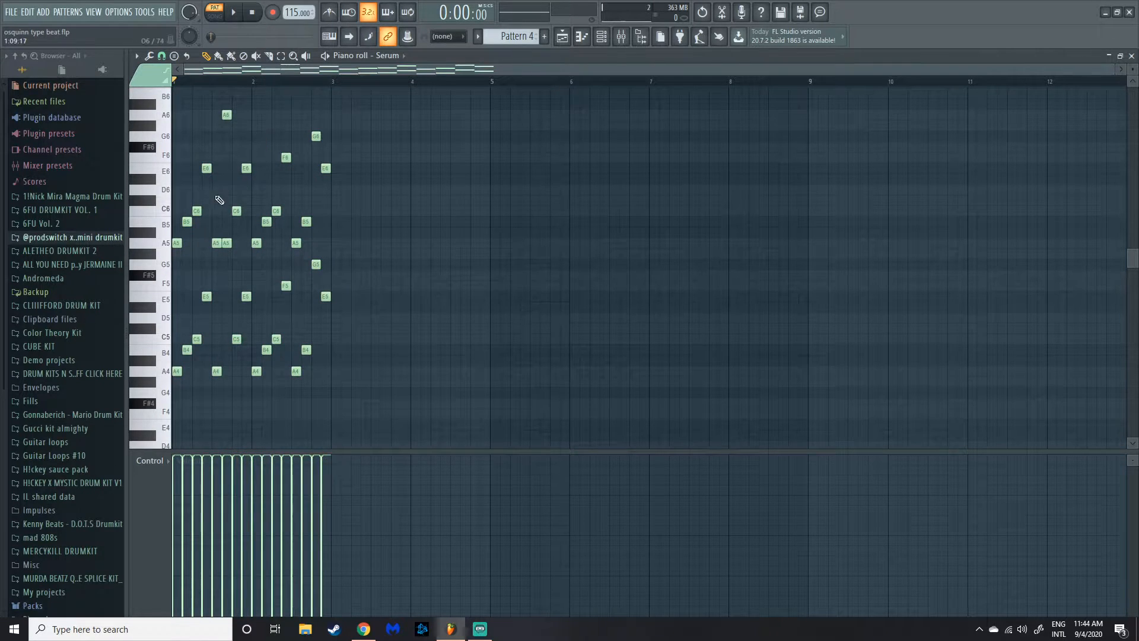
{"action": "right_click", "coordinate": [206, 169]}
{"action": "key", "text": "ctrl+z"}
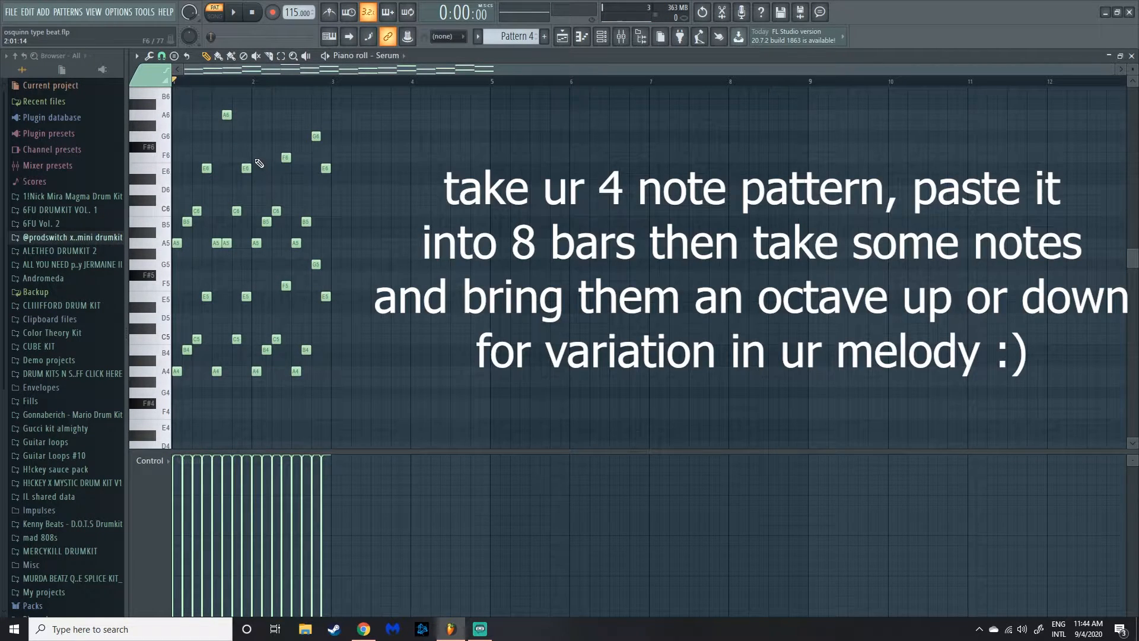
Duplicate the two-bar melody into bars 3 and 4, and move the copy's G6 and C6 up an octave and F6 down an octave
{"action": "left_click_drag", "start_coordinate": [407, 408], "coordinate": [166, 84]}
{"action": "key", "text": "ctrl+b"}
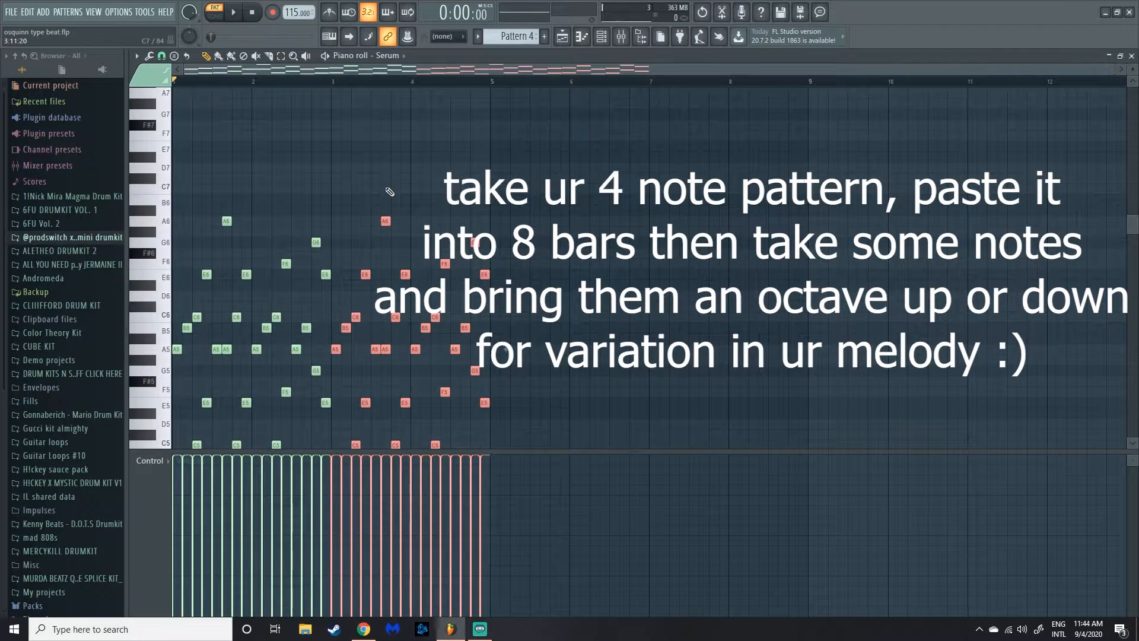
{"action": "left_click_drag", "start_coordinate": [462, 227], "coordinate": [444, 257]}
{"action": "key", "text": "ctrl+Up"}
{"action": "left_click", "coordinate": [445, 263]}
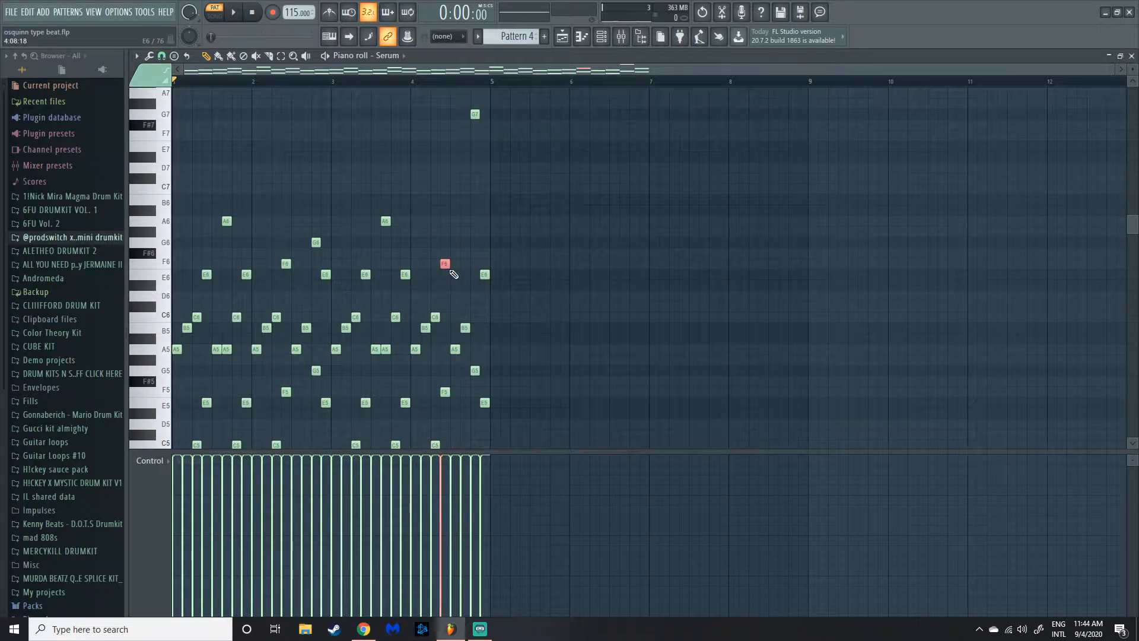
{"action": "key", "text": "ctrl+Down"}
{"action": "left_click", "coordinate": [435, 318]}
{"action": "key", "text": "ctrl+Up"}
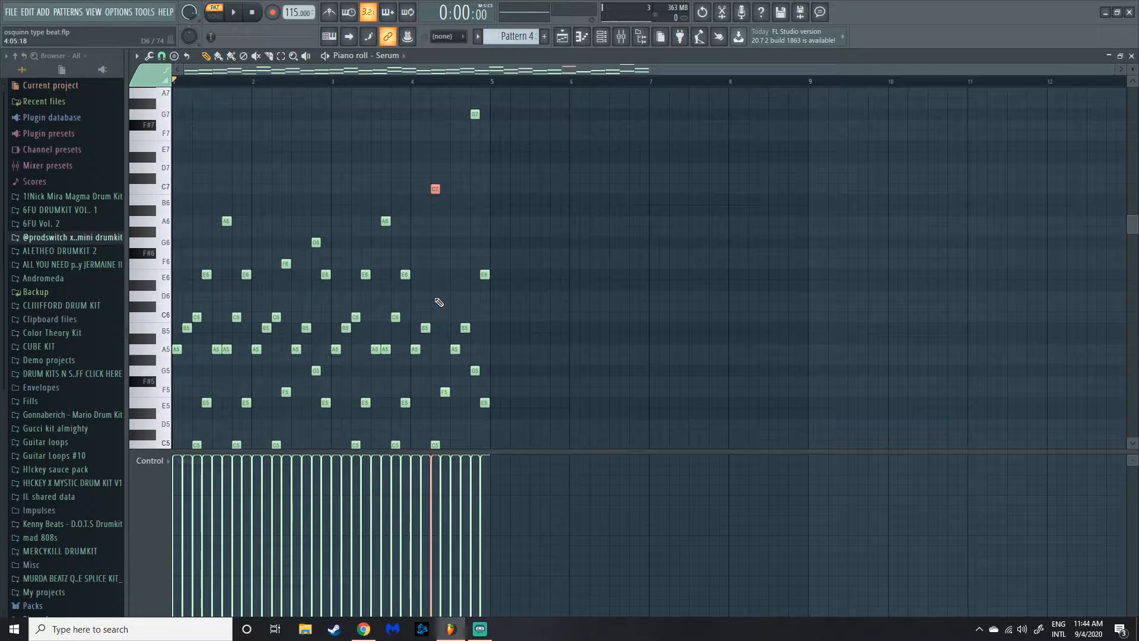
Undo the octave changes and the duplication to restore the original two-bar Serum melody
{"action": "left_click", "coordinate": [599, 237], "text": "ctrl"}
{"action": "key", "text": "ctrl+z"}
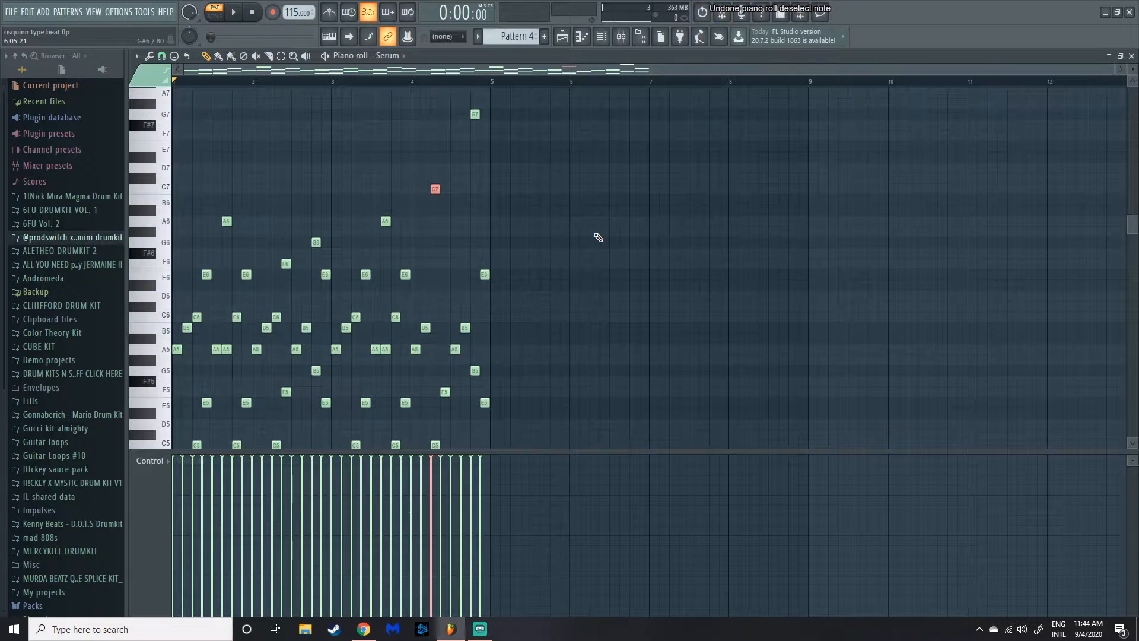
{"action": "key", "text": "ctrl+alt+z"}
{"action": "key", "text": "ctrl+alt+z"}
{"action": "key", "text": "ctrl+alt+z"}
{"action": "key", "text": "ctrl+alt+z"}
{"action": "key", "text": "ctrl+alt+z"}
{"action": "key", "text": "ctrl+alt+z"}
{"action": "key", "text": "ctrl+alt+z"}
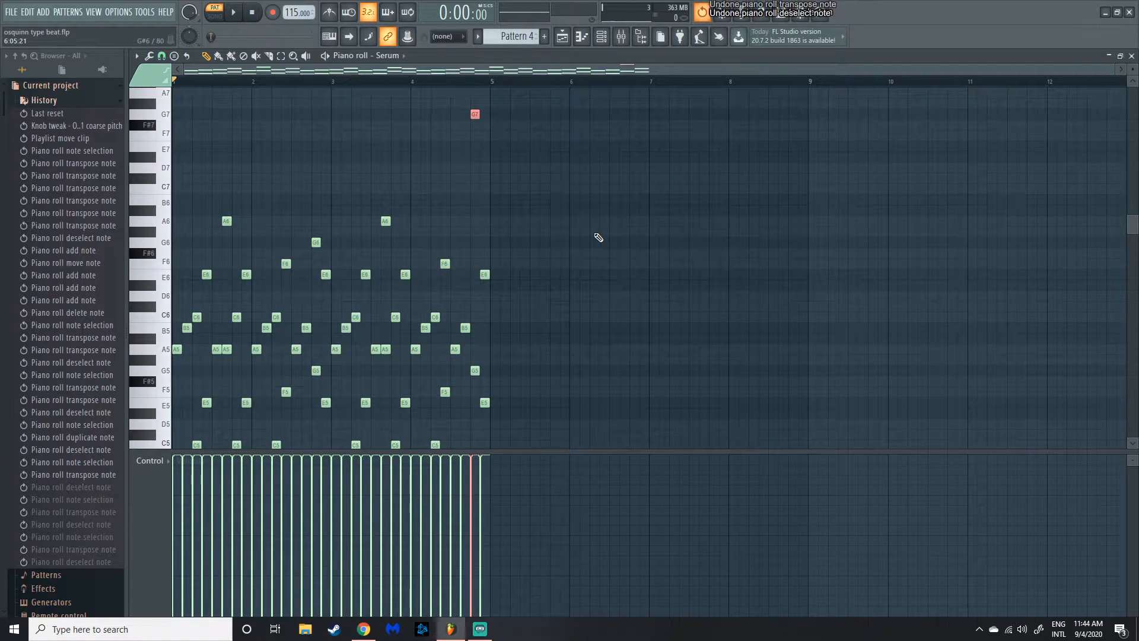
{"action": "key", "text": "ctrl+alt+z"}
{"action": "key", "text": "ctrl+alt+z"}
{"action": "key", "text": "ctrl+alt+z"}
{"action": "key", "text": "ctrl+alt+z"}
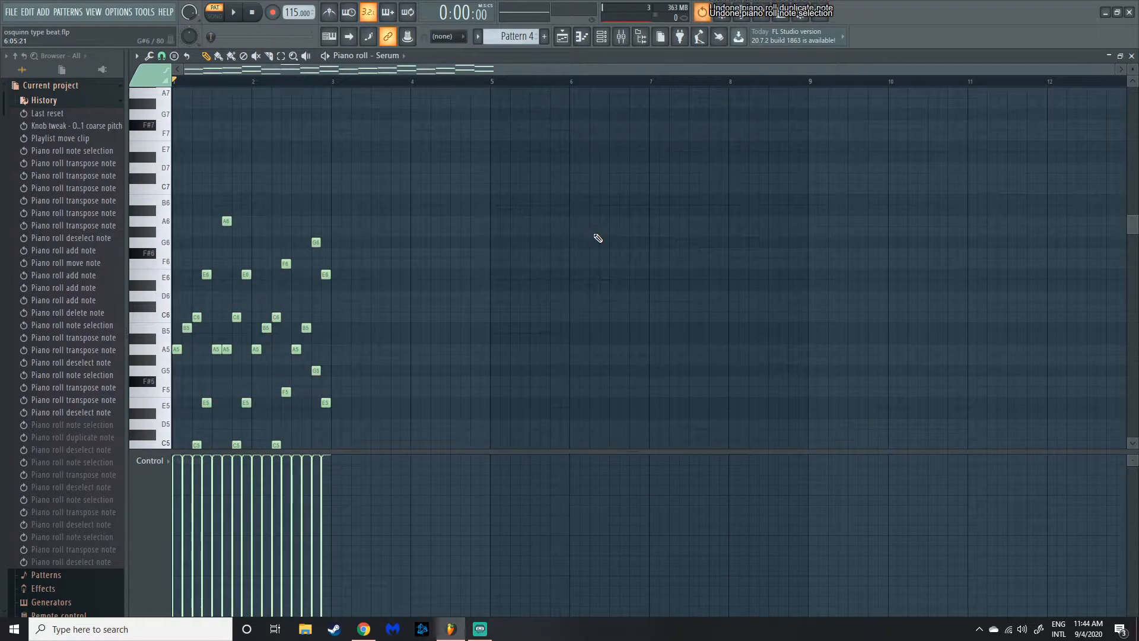
Open the Purity melody from Track 5 in the piano roll, play it back, and return the playhead to the start
{"action": "scroll", "coordinate": [481, 212], "scroll_direction": "down", "scroll_amount": 3}
{"action": "key", "text": "F5"}
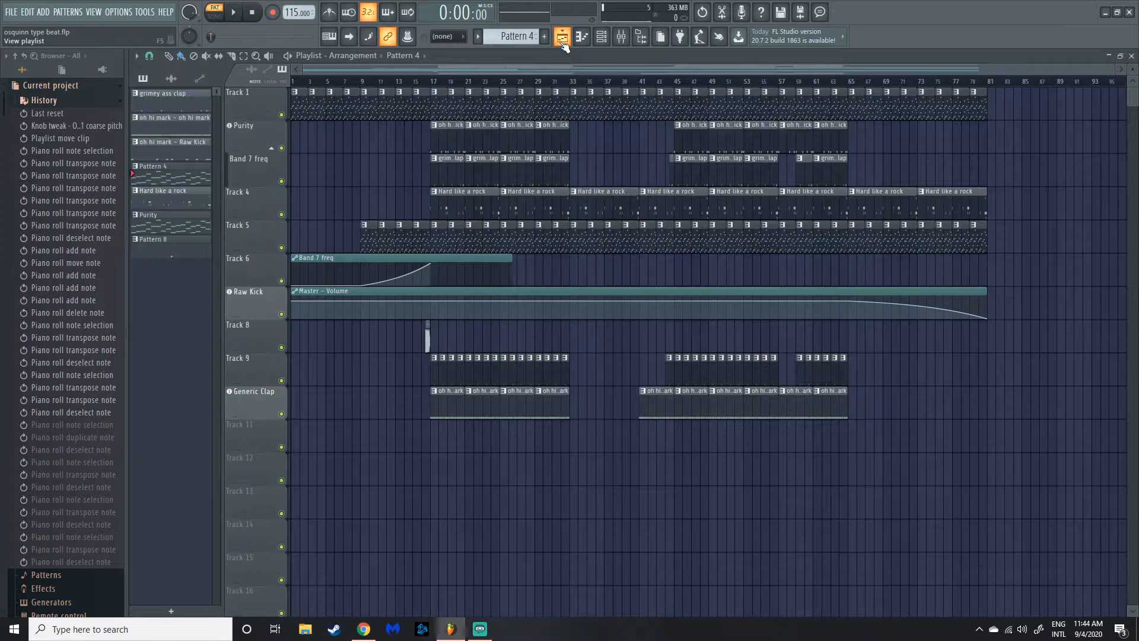
{"action": "double_click", "coordinate": [370, 232]}
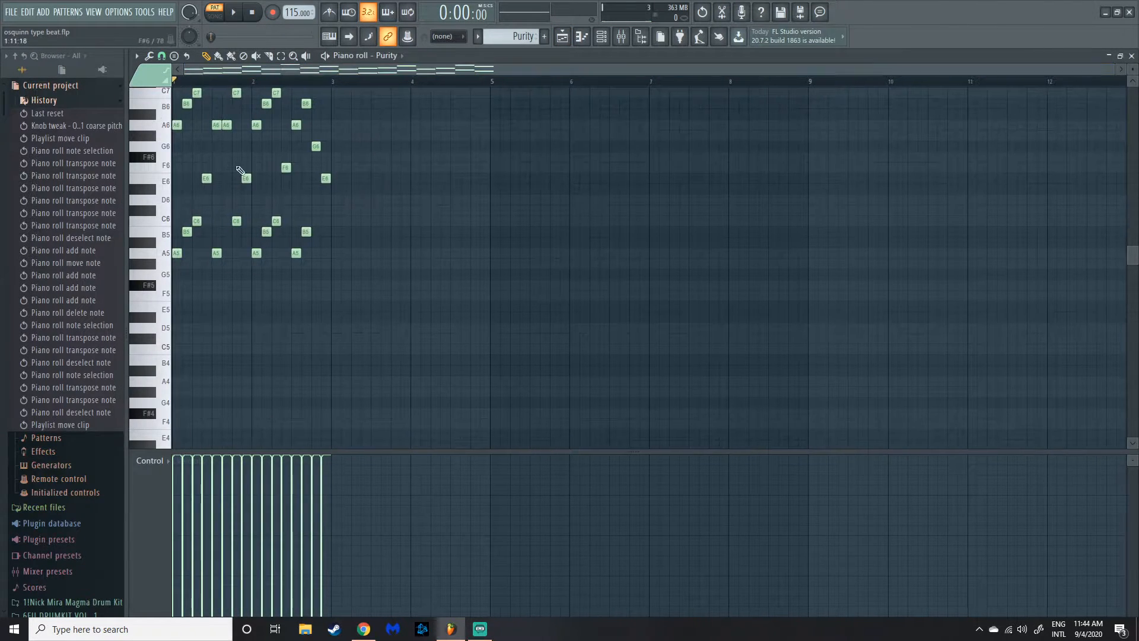
{"action": "left_click", "coordinate": [235, 13]}
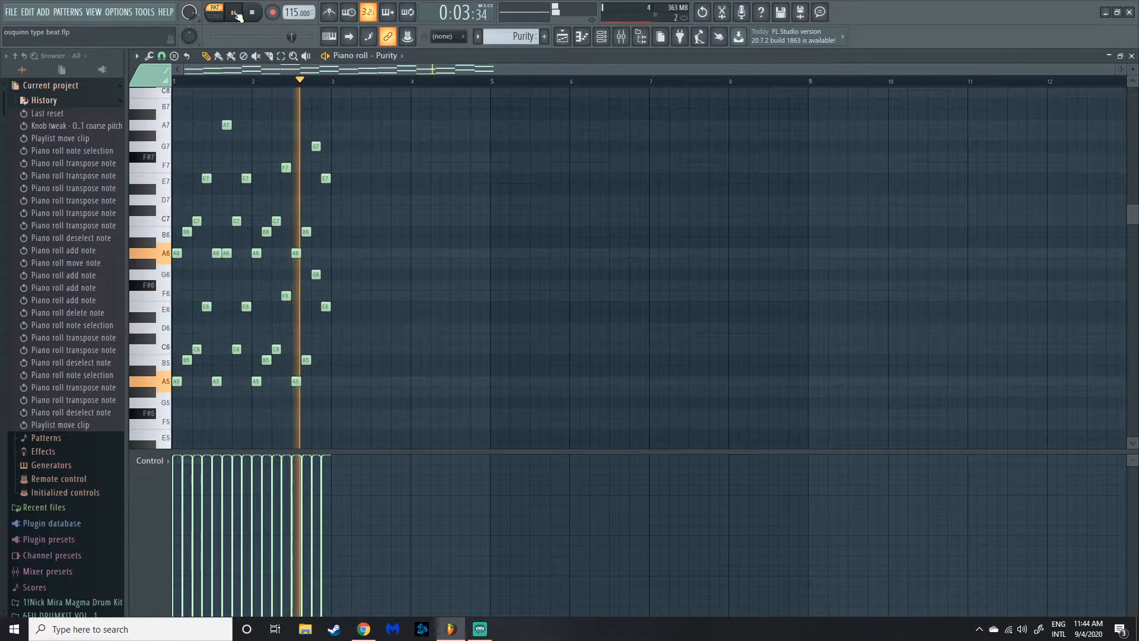
{"action": "left_click", "coordinate": [236, 14]}
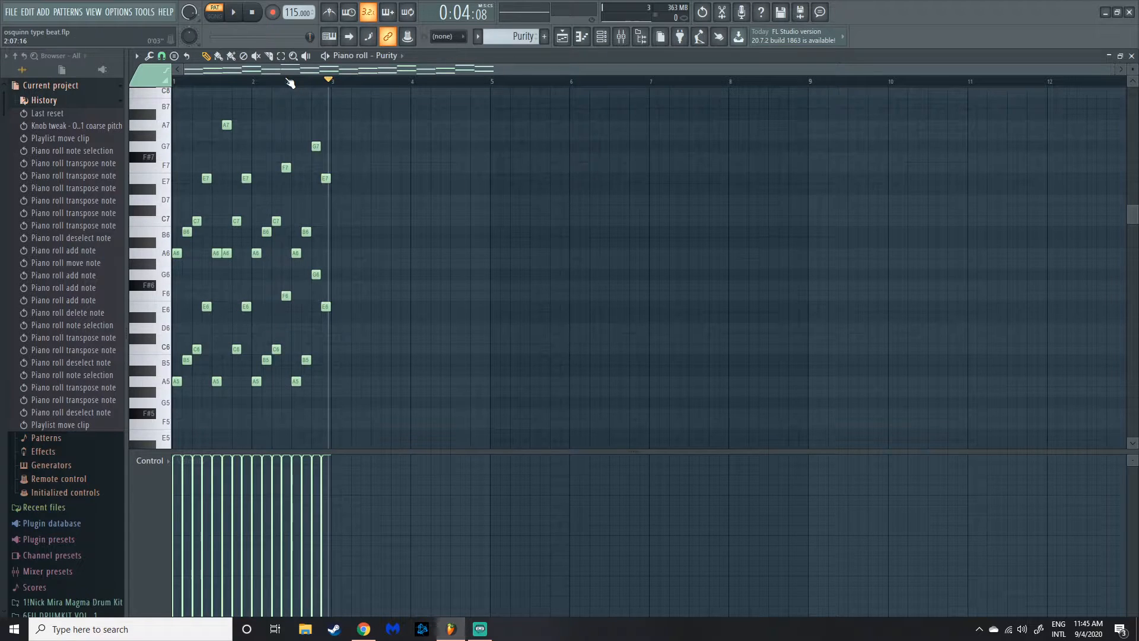
{"action": "left_click_drag", "start_coordinate": [260, 81], "coordinate": [114, 97]}
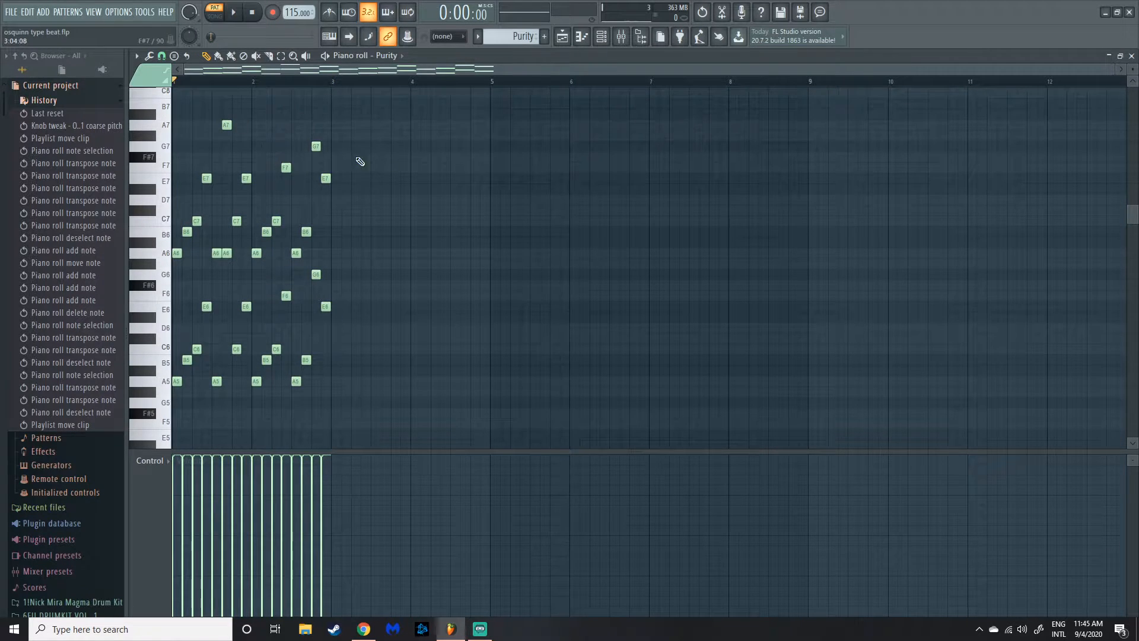
Open the "grimey ass clap" pattern from the playlist in the piano roll and play it back
{"action": "left_click_drag", "start_coordinate": [522, 37], "coordinate": [521, 36]}
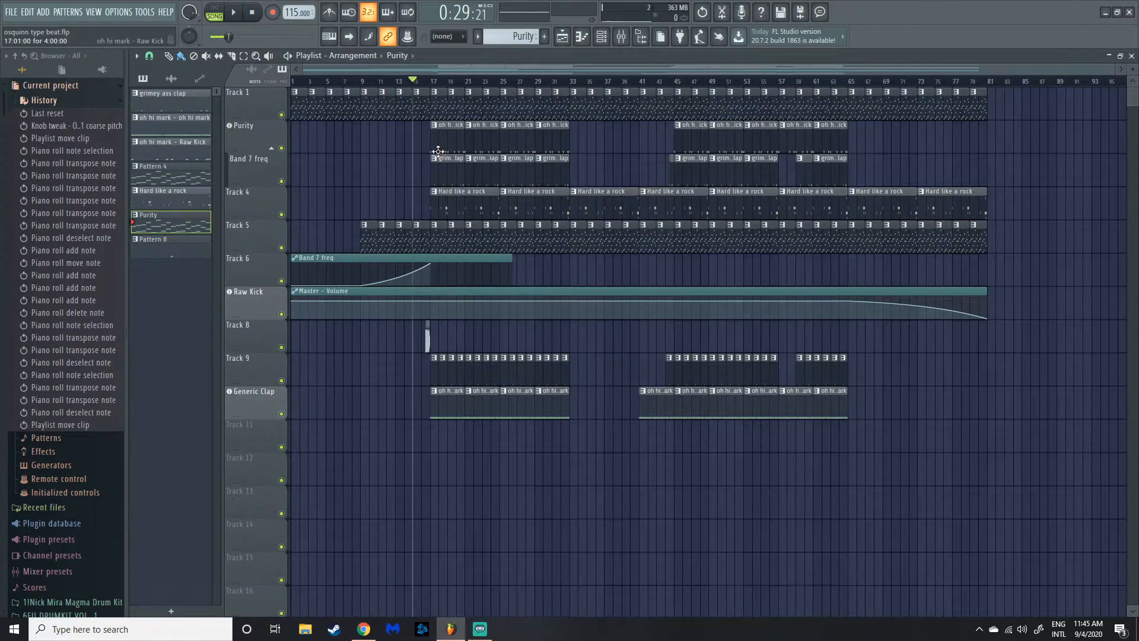
{"action": "double_click", "coordinate": [457, 176]}
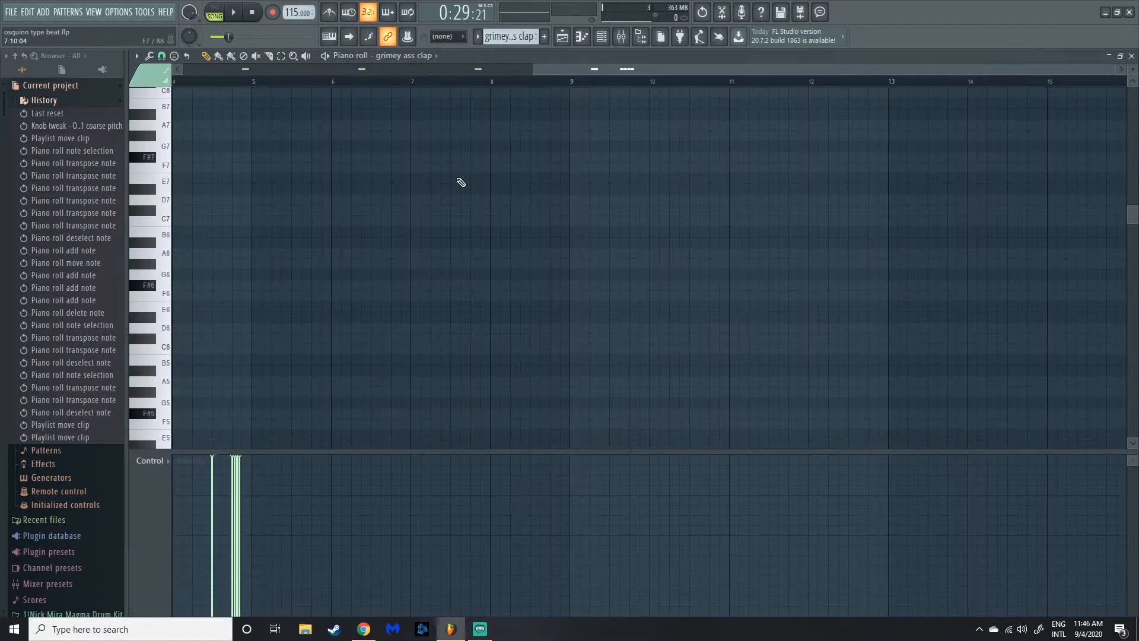
{"action": "key", "text": "space"}
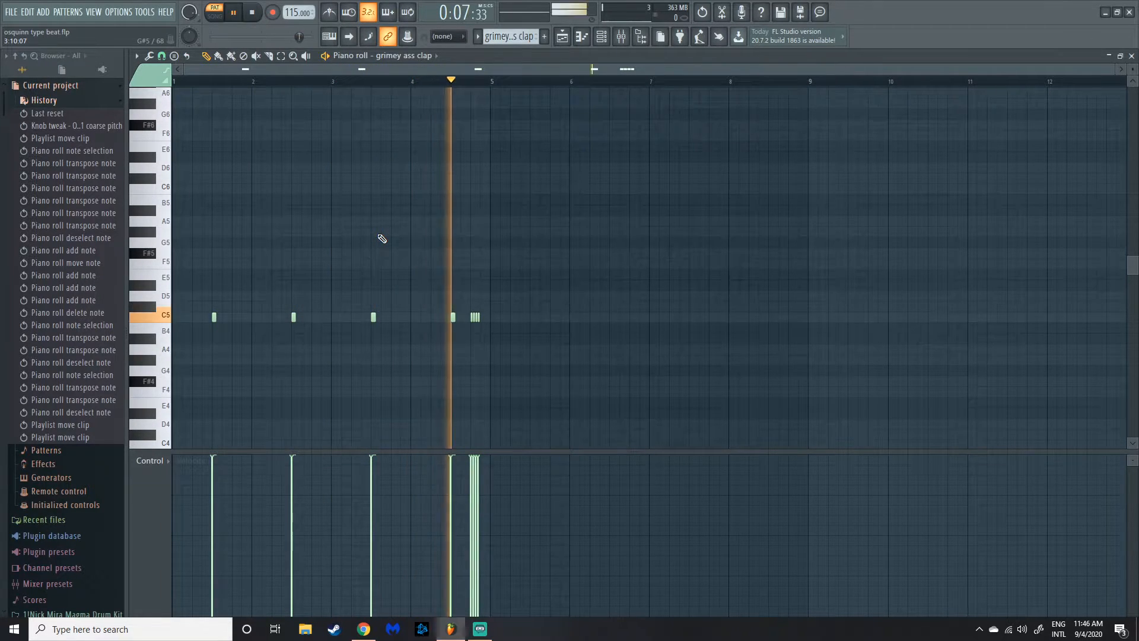
{"action": "key", "text": "space"}
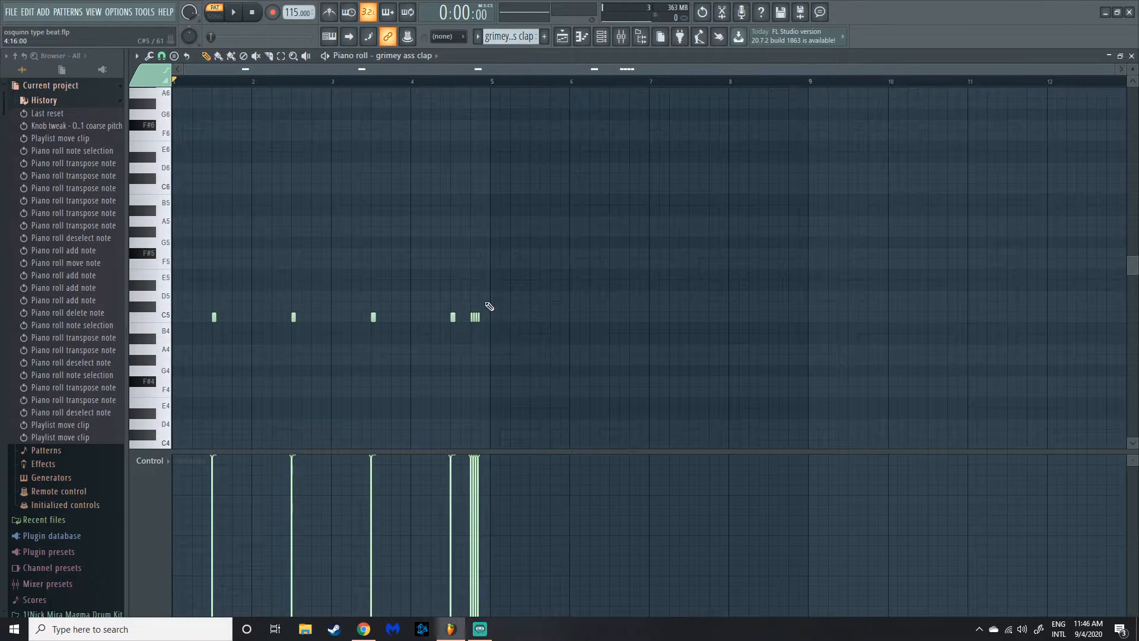
Play back the clap pattern's fast roll at the end of bar 4 for a closer listen
{"action": "scroll", "coordinate": [480, 321], "scroll_direction": "up", "scroll_amount": 2}
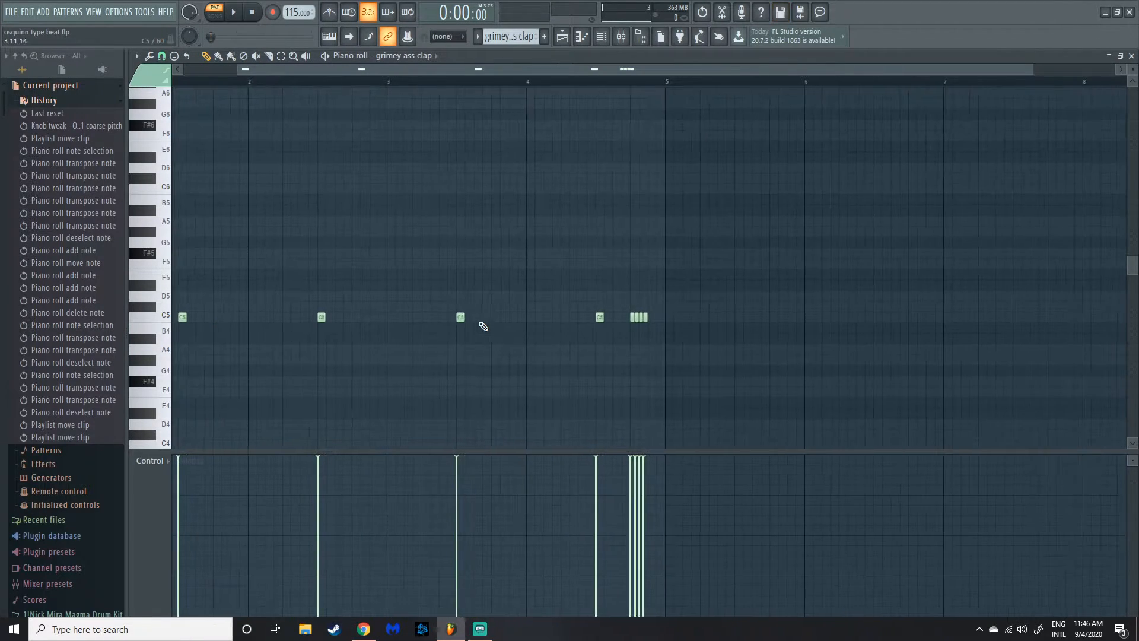
{"action": "scroll", "coordinate": [652, 330], "scroll_direction": "up", "scroll_amount": 1}
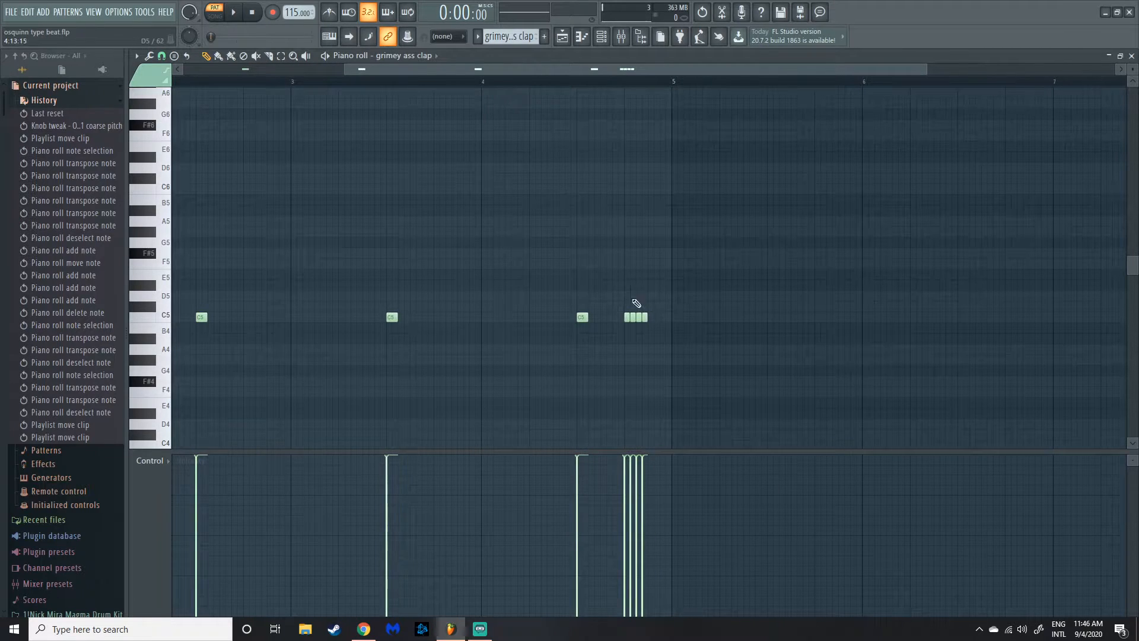
{"action": "left_click", "coordinate": [559, 80]}
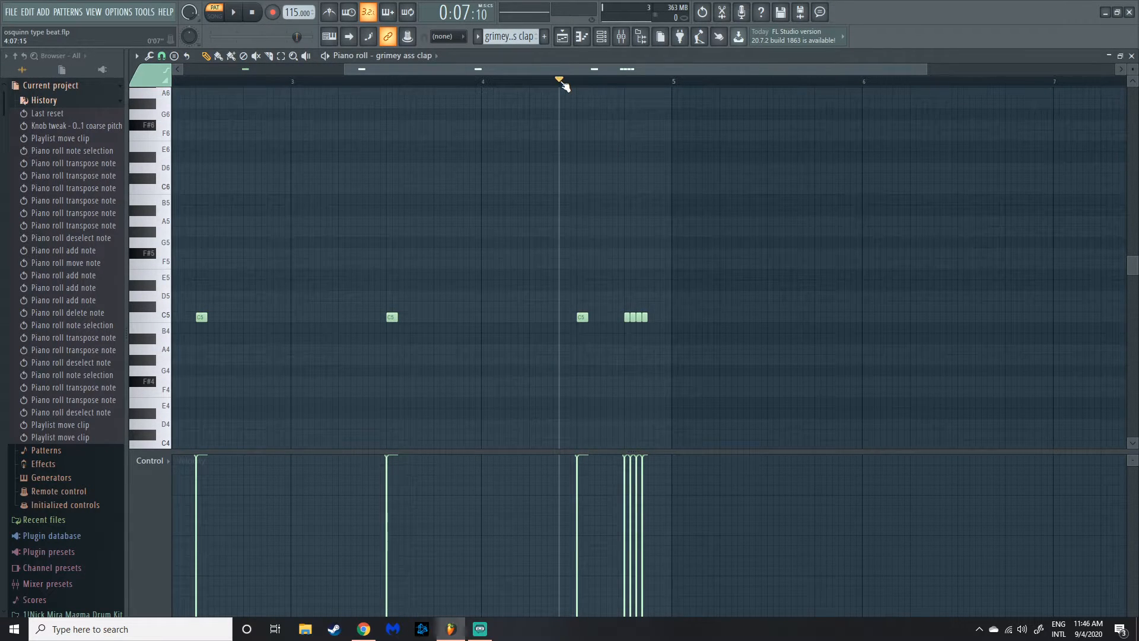
{"action": "key", "text": "space"}
{"action": "key", "text": "space"}
{"action": "scroll", "coordinate": [566, 187], "scroll_direction": "down", "scroll_amount": 1}
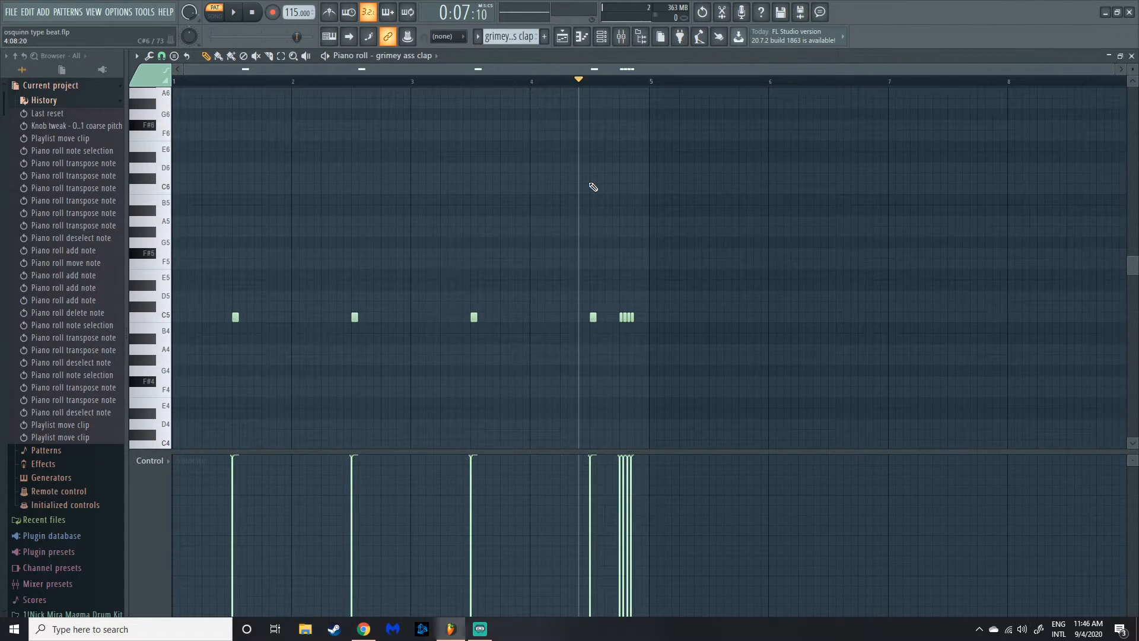
Open the "oh hi mark" pattern from the Generic Clap track in the piano roll and play it back
{"action": "left_click", "coordinate": [565, 42]}
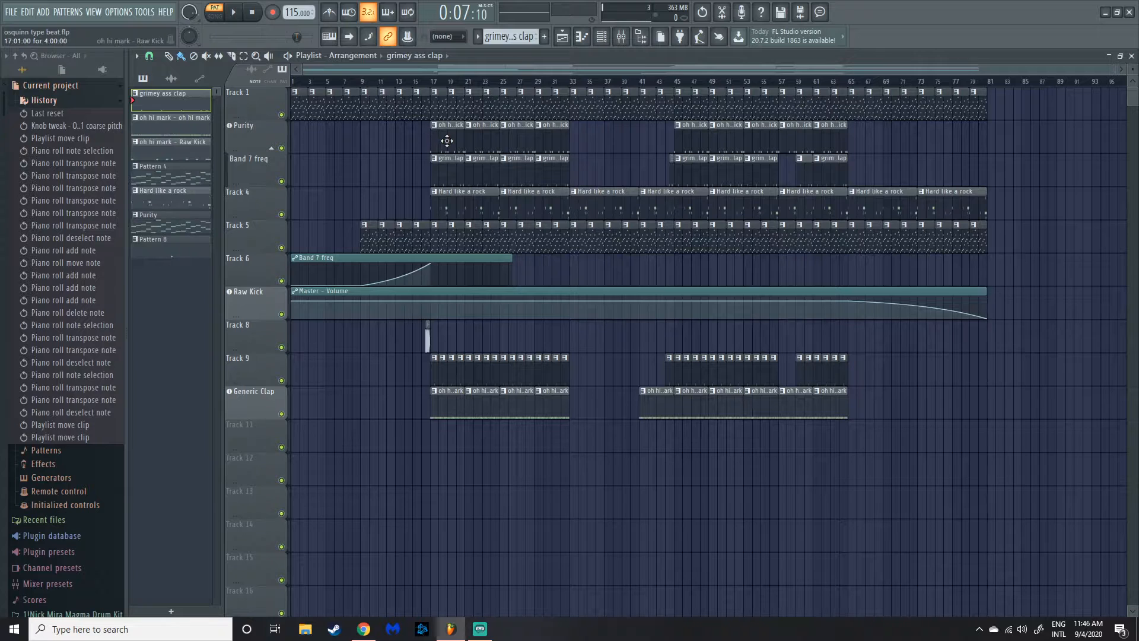
{"action": "double_click", "coordinate": [456, 405]}
{"action": "right_click", "coordinate": [211, 321]}
{"action": "right_click", "coordinate": [211, 320]}
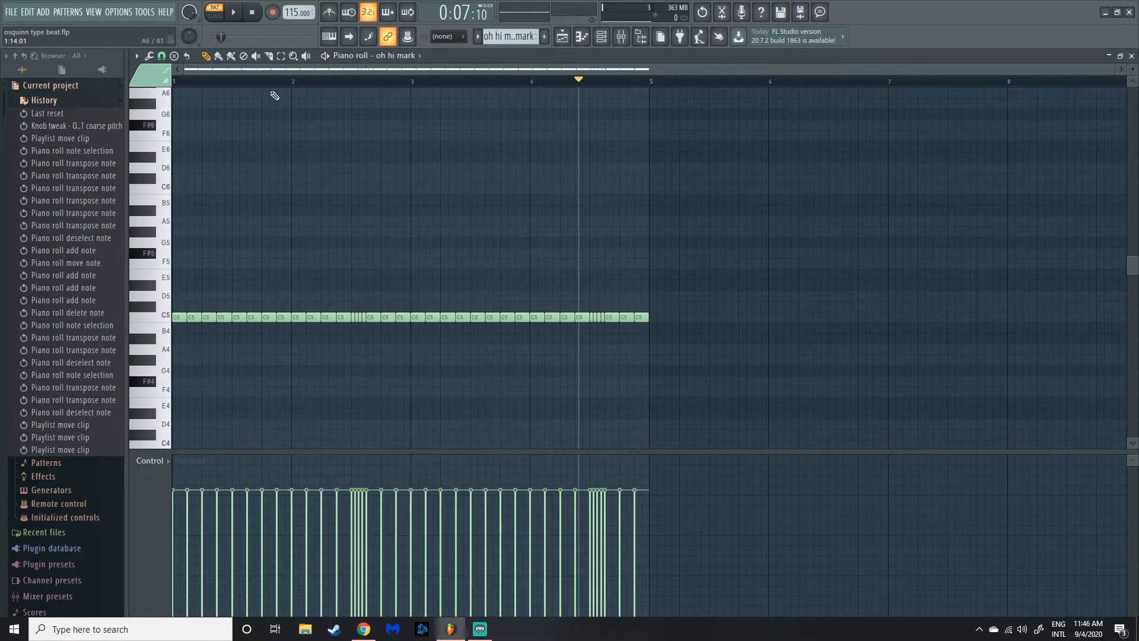
{"action": "left_click", "coordinate": [252, 14]}
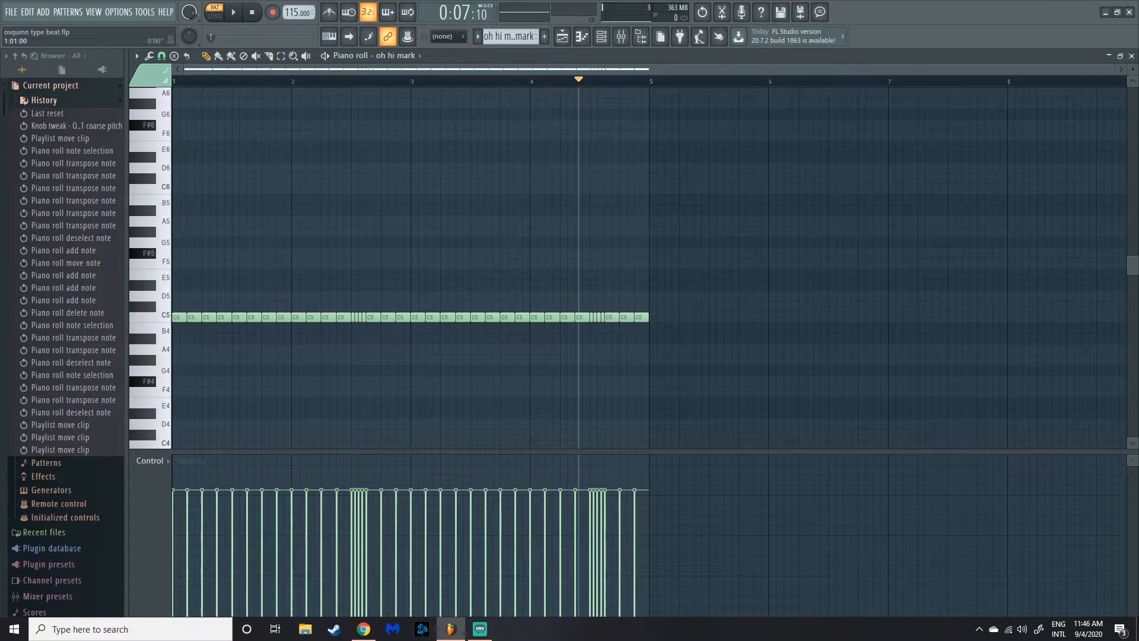
{"action": "left_click", "coordinate": [235, 14]}
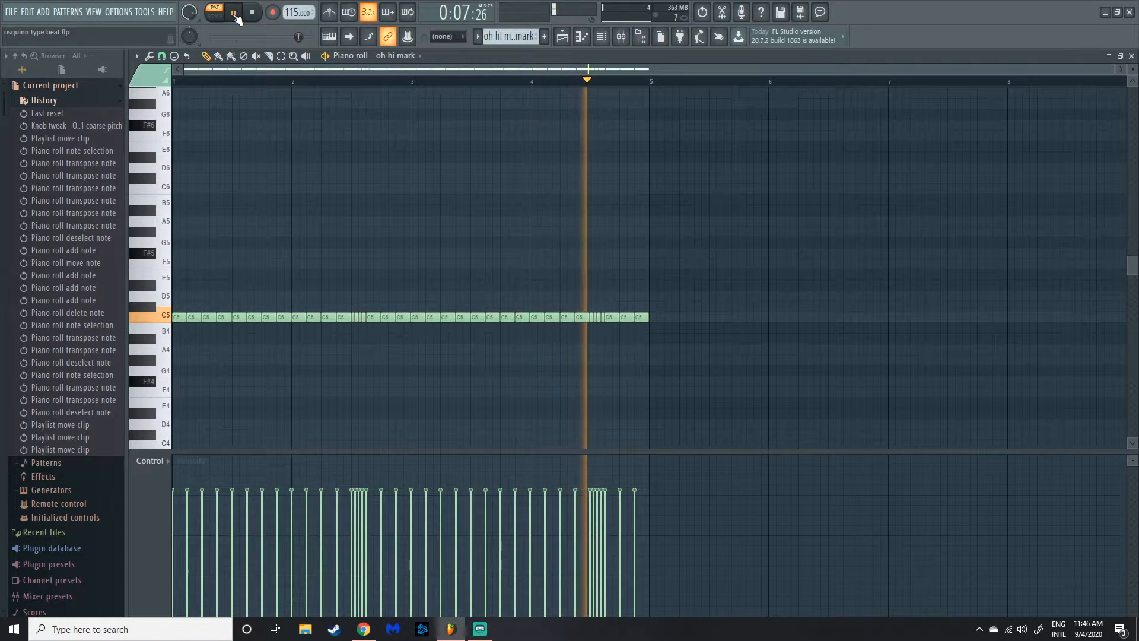
{"action": "left_click", "coordinate": [236, 17]}
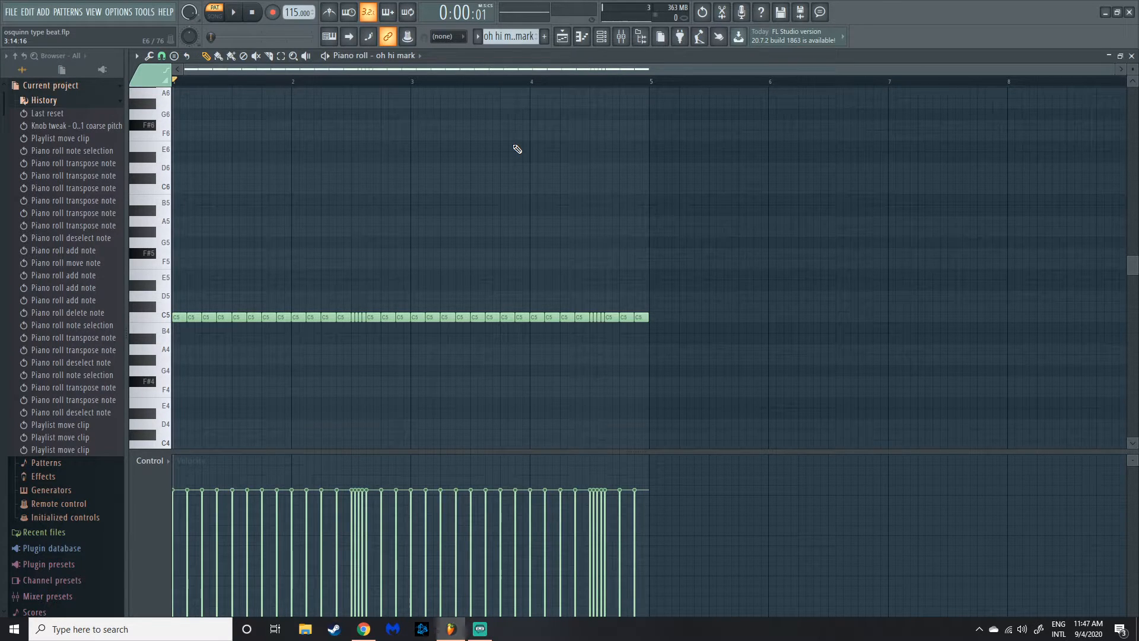
Open Pattern 8 from Track 9 of the playlist in the piano roll and play it back
{"action": "left_click", "coordinate": [562, 38]}
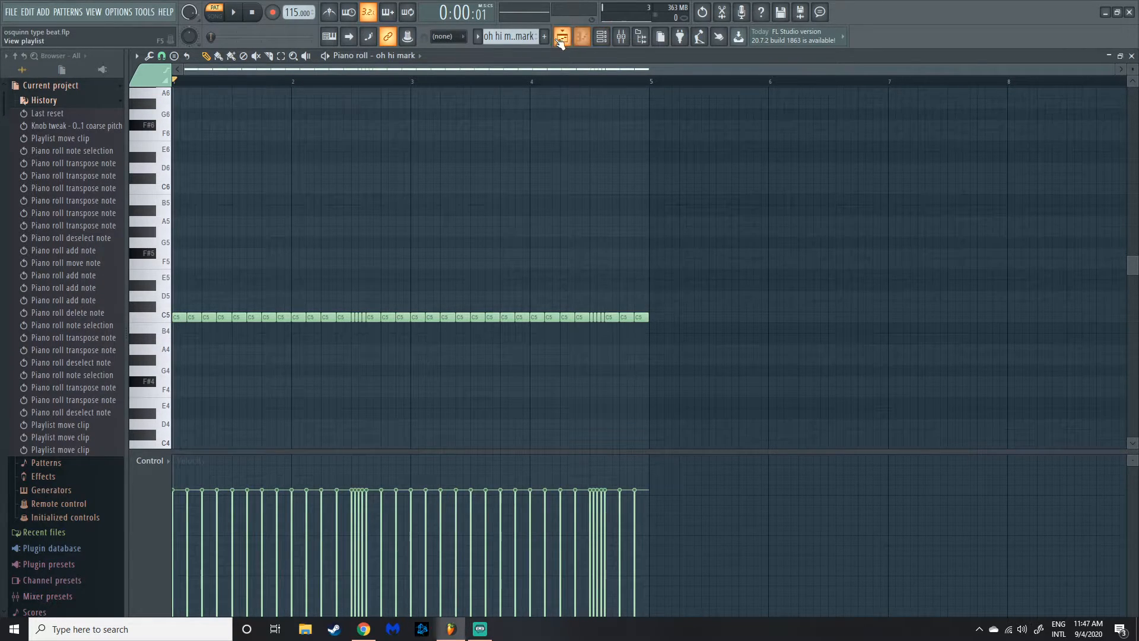
{"action": "double_click", "coordinate": [436, 367]}
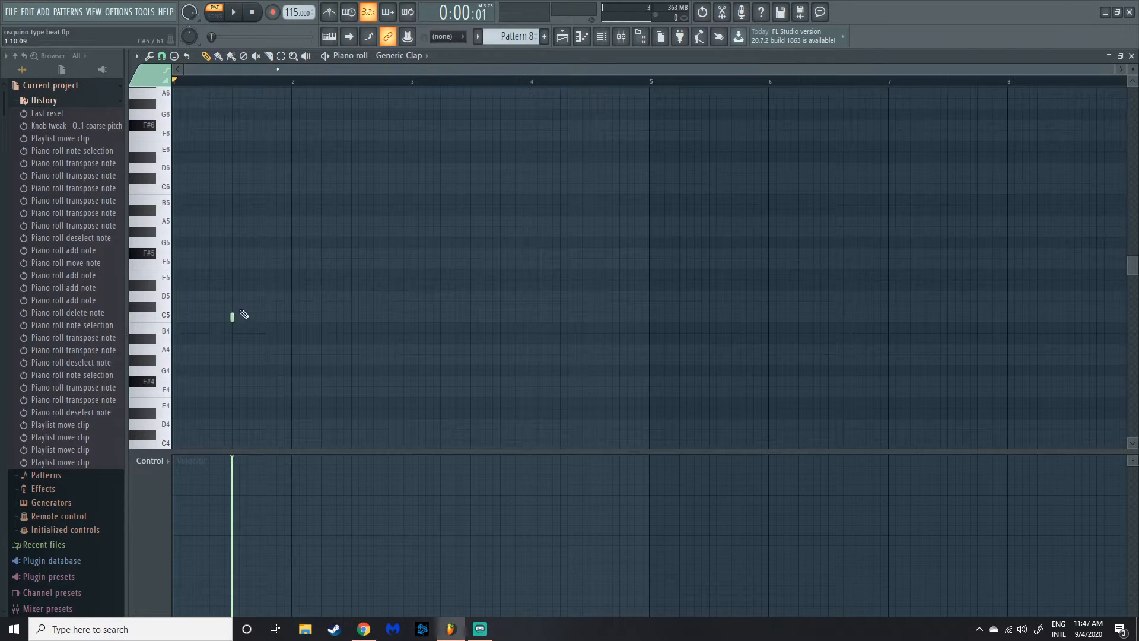
{"action": "left_click", "coordinate": [236, 14]}
{"action": "key", "text": "space"}
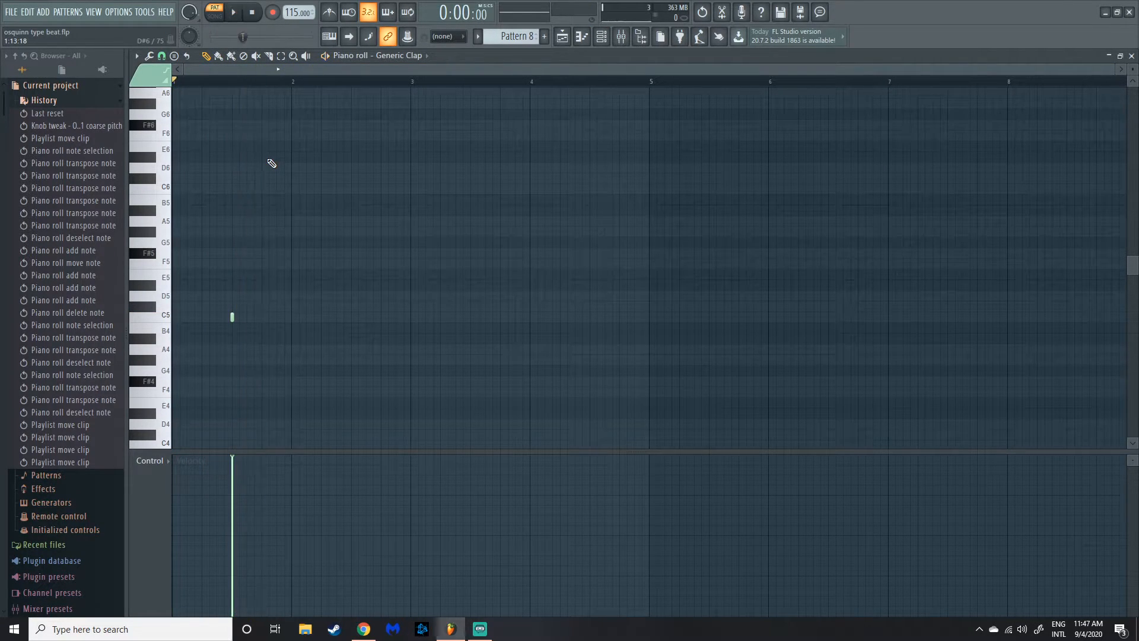
Open the "Hard like a rock" pattern from Track 4 in the piano roll and play it back from the start
{"action": "left_click", "coordinate": [562, 38]}
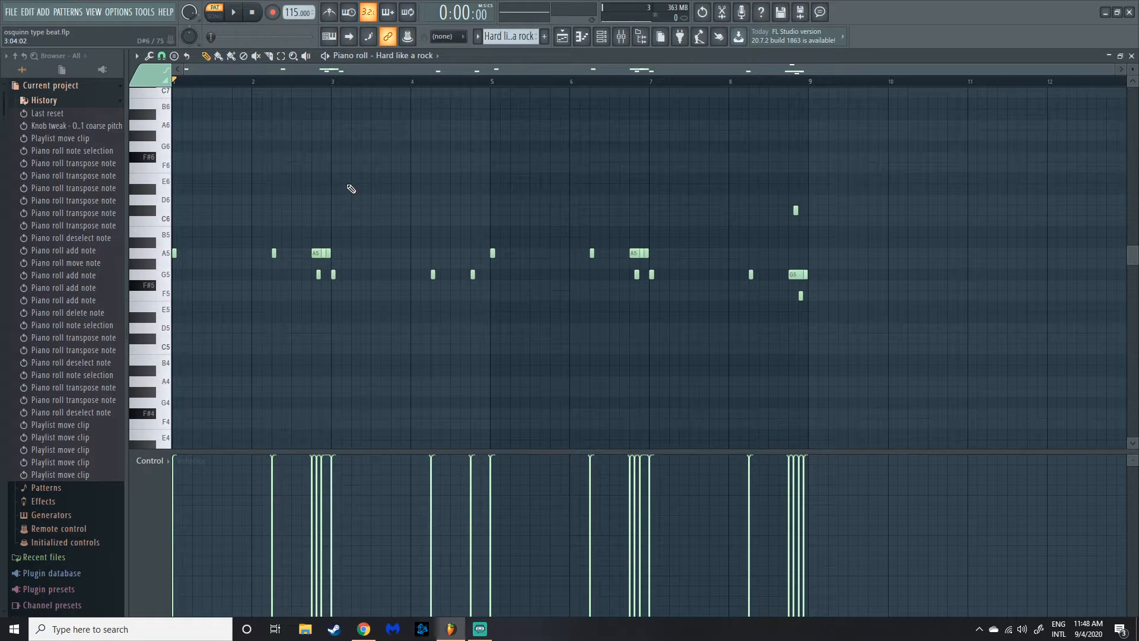
{"action": "key", "text": "space"}
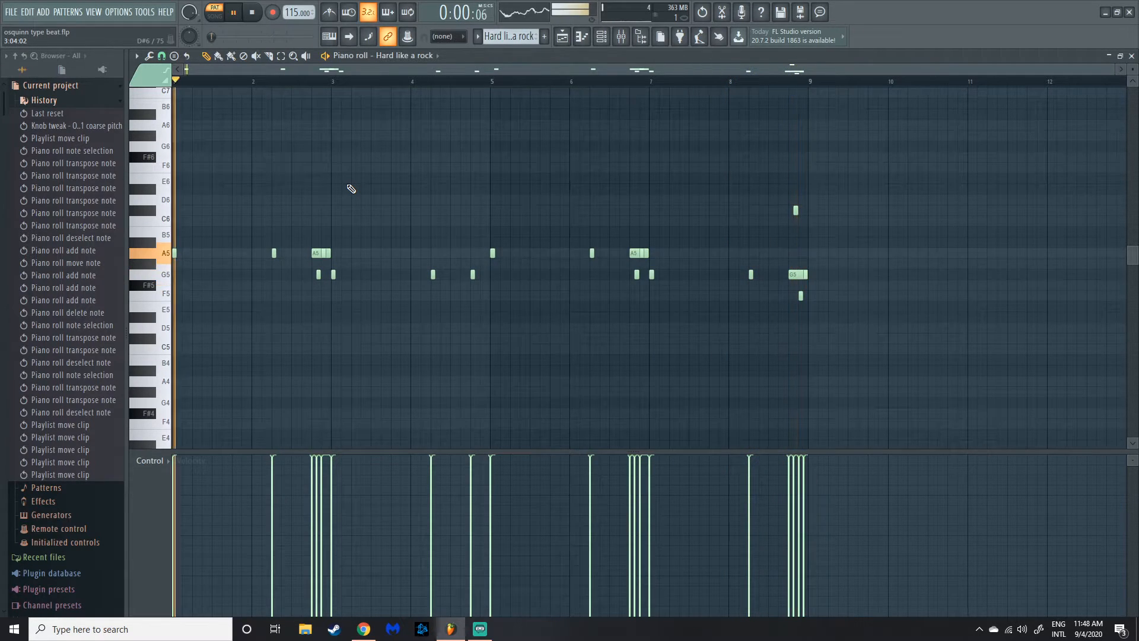
{"action": "key", "text": "space"}
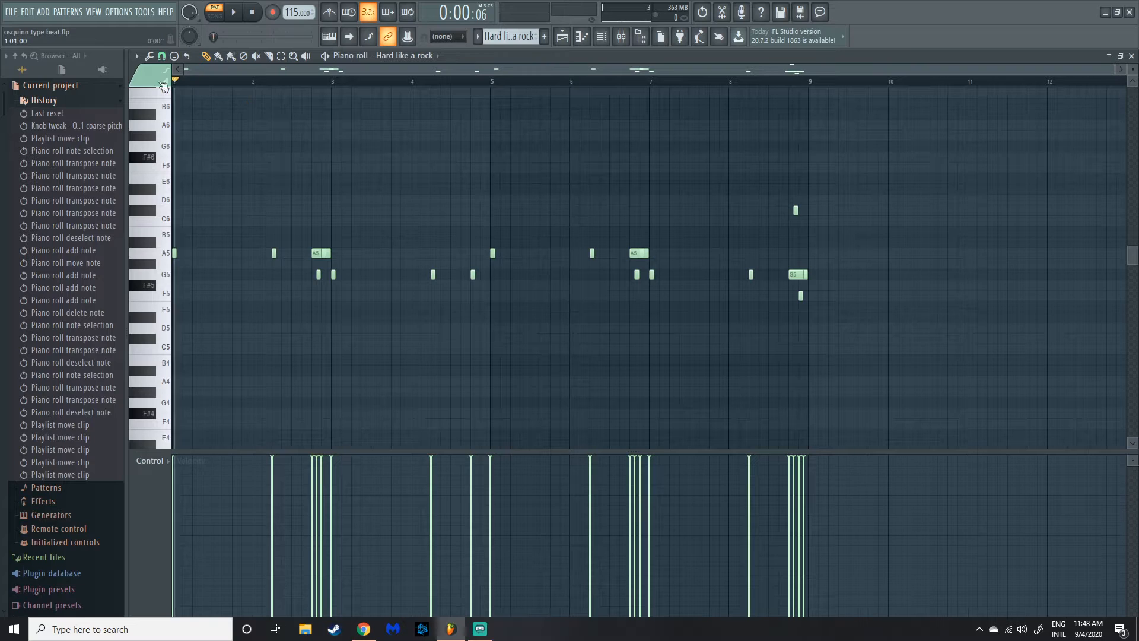
Play back the "Hard like a rock" pattern from the second half of bar 2 and set the playhead slightly earlier
{"action": "scroll", "coordinate": [246, 197], "scroll_direction": "up", "scroll_amount": 2}
{"action": "left_click_drag", "start_coordinate": [333, 72], "coordinate": [307, 72]}
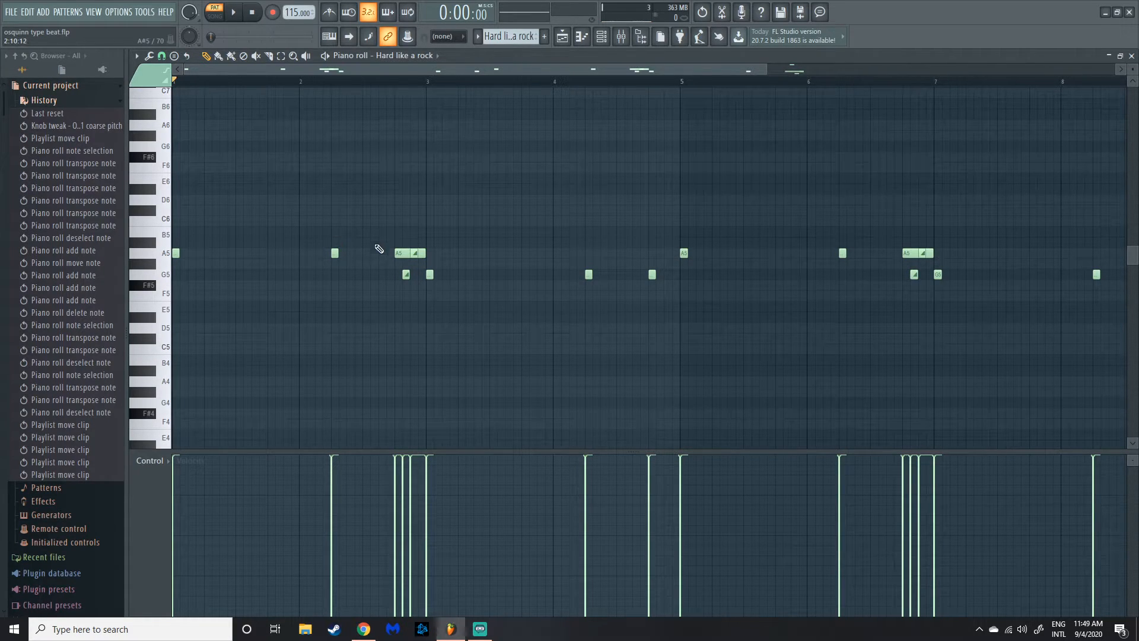
{"action": "scroll", "coordinate": [453, 250], "scroll_direction": "up", "scroll_amount": 4}
{"action": "scroll", "coordinate": [448, 253], "scroll_direction": "down", "scroll_amount": 3}
{"action": "scroll", "coordinate": [444, 251], "scroll_direction": "up", "scroll_amount": 3}
{"action": "left_click", "coordinate": [344, 77]}
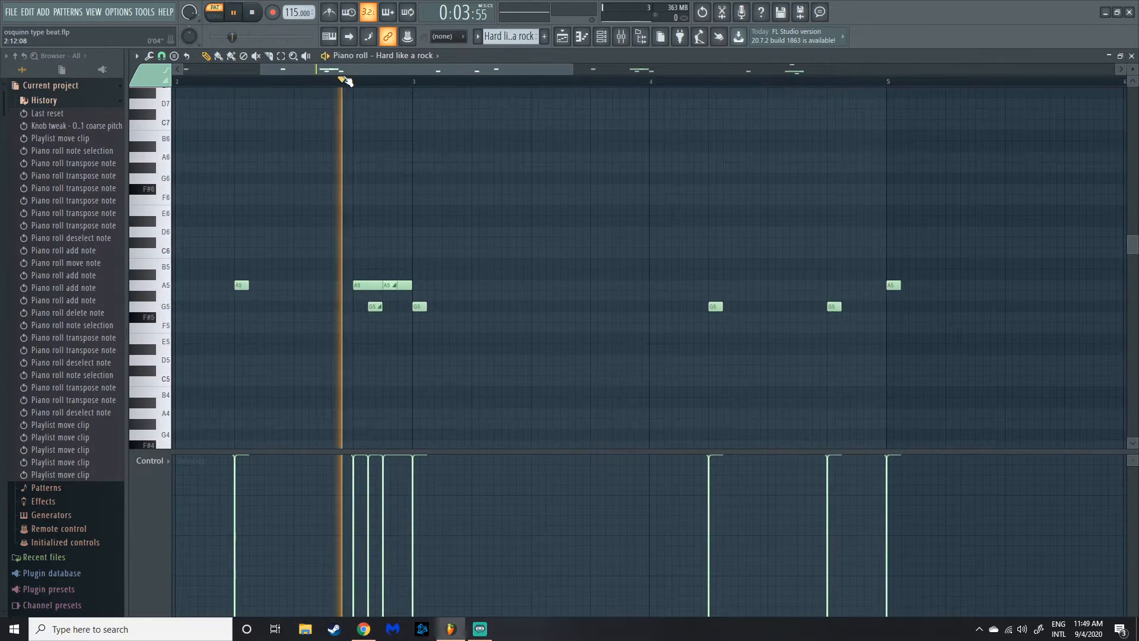
{"action": "key", "text": "space"}
{"action": "key", "text": "space"}
{"action": "left_click_drag", "start_coordinate": [349, 81], "coordinate": [318, 77]}
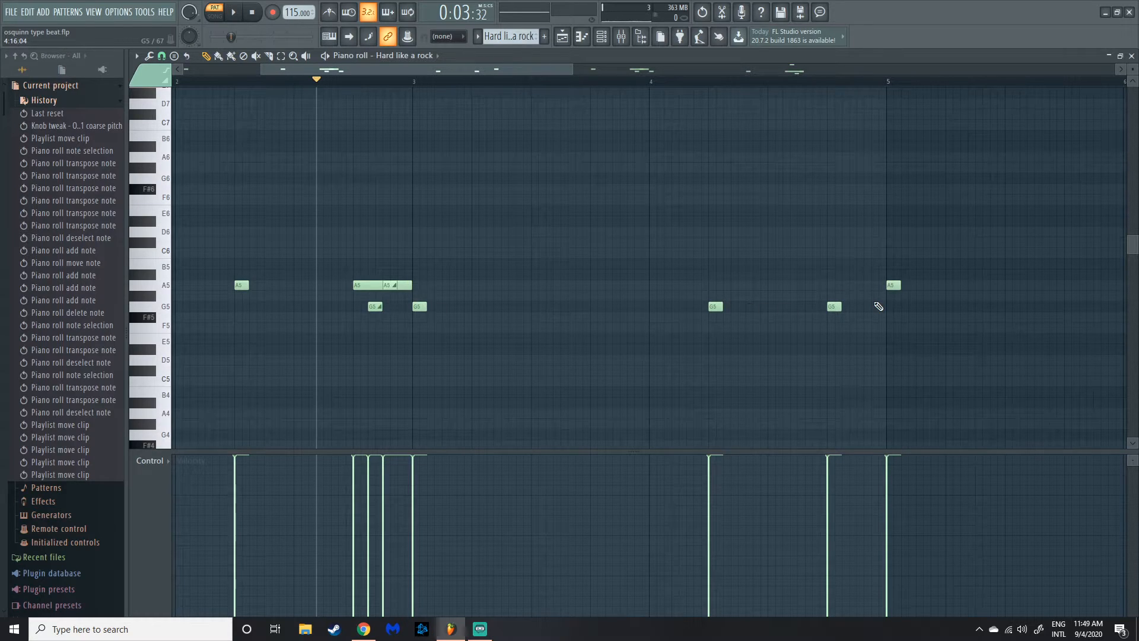
Play back the overlapping A5 and G5 slide notes at the end of bar 2 from their first note
{"action": "scroll", "coordinate": [398, 269], "scroll_direction": "up", "scroll_amount": 2, "text": "ctrl"}
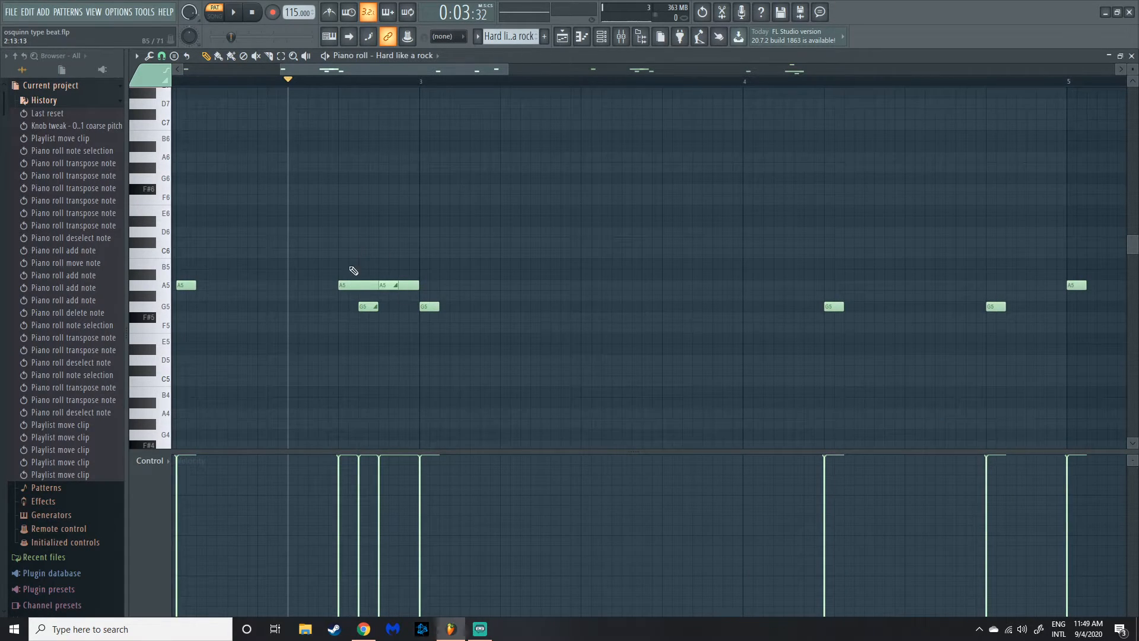
{"action": "left_click", "coordinate": [340, 81]}
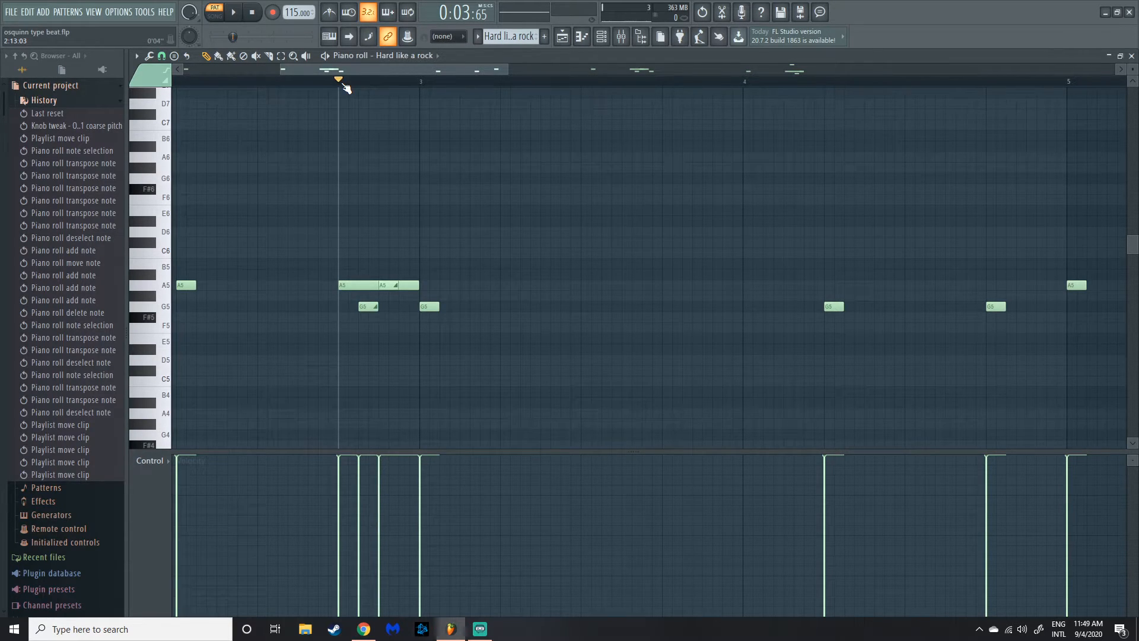
{"action": "key", "text": "space"}
{"action": "key", "text": "space"}
{"action": "scroll", "coordinate": [572, 180], "scroll_direction": "down", "scroll_amount": 2, "text": "ctrl"}
{"action": "scroll", "coordinate": [497, 132], "scroll_direction": "down", "scroll_amount": 2, "text": "ctrl"}
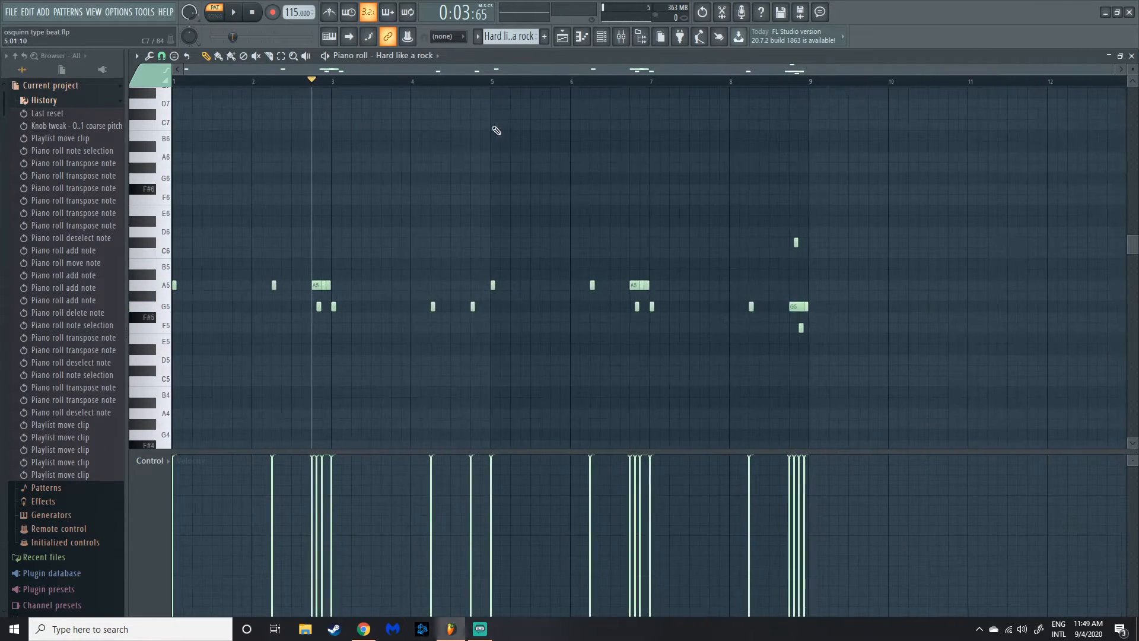
Play back the closing slide notes at the end of bar 8 in the "Hard like a rock" pattern
{"action": "left_click_drag", "start_coordinate": [502, 70], "coordinate": [666, 89]}
{"action": "scroll", "coordinate": [620, 223], "scroll_direction": "up", "scroll_amount": 4, "text": "ctrl"}
{"action": "left_click", "coordinate": [453, 80]}
{"action": "key", "text": "space"}
{"action": "key", "text": "space"}
{"action": "left_click", "coordinate": [586, 83]}
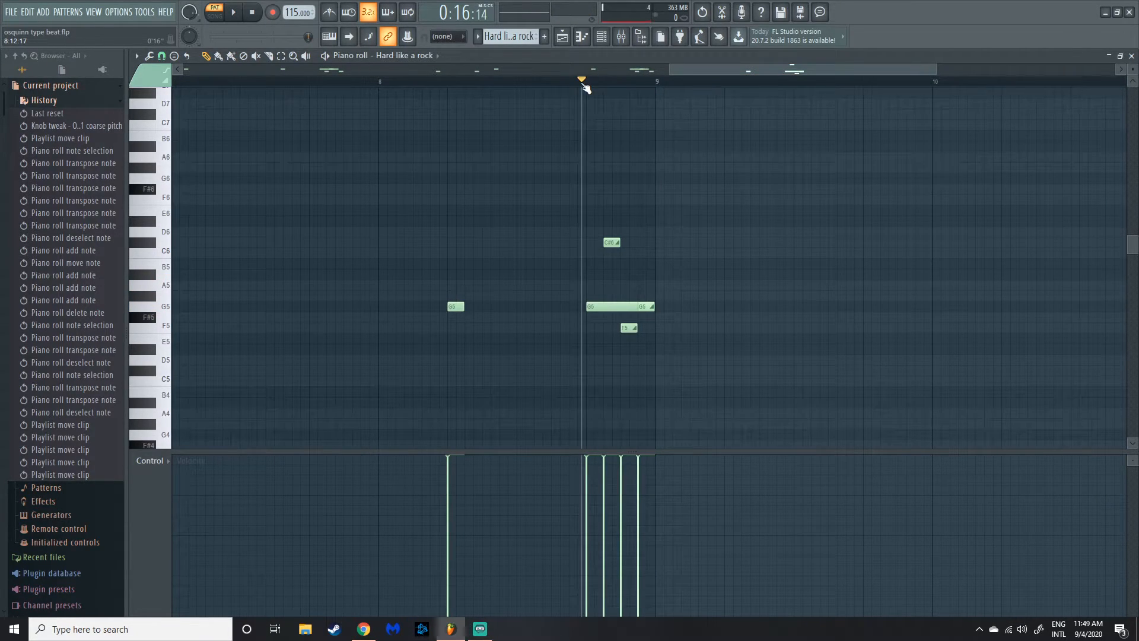
{"action": "key", "text": "space"}
{"action": "key", "text": "space"}
{"action": "key", "text": "space"}
{"action": "key", "text": "space"}
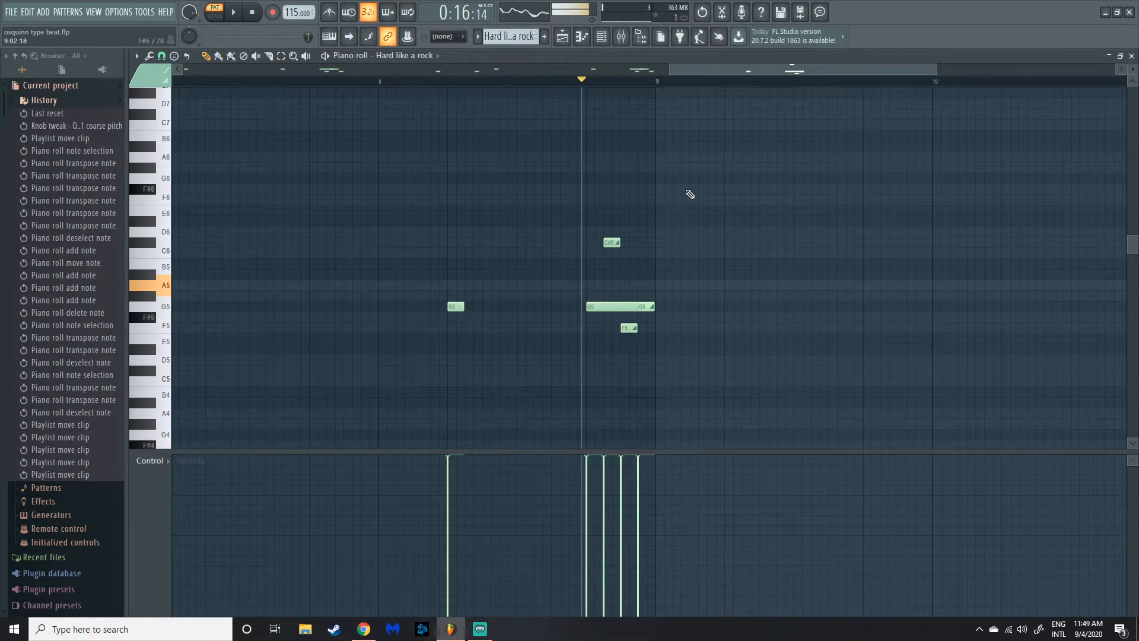
Open the Raw Kick notes of the "oh hi mark" kick pattern in the piano roll and play them back
{"action": "scroll", "coordinate": [642, 78], "scroll_direction": "down", "scroll_amount": 5}
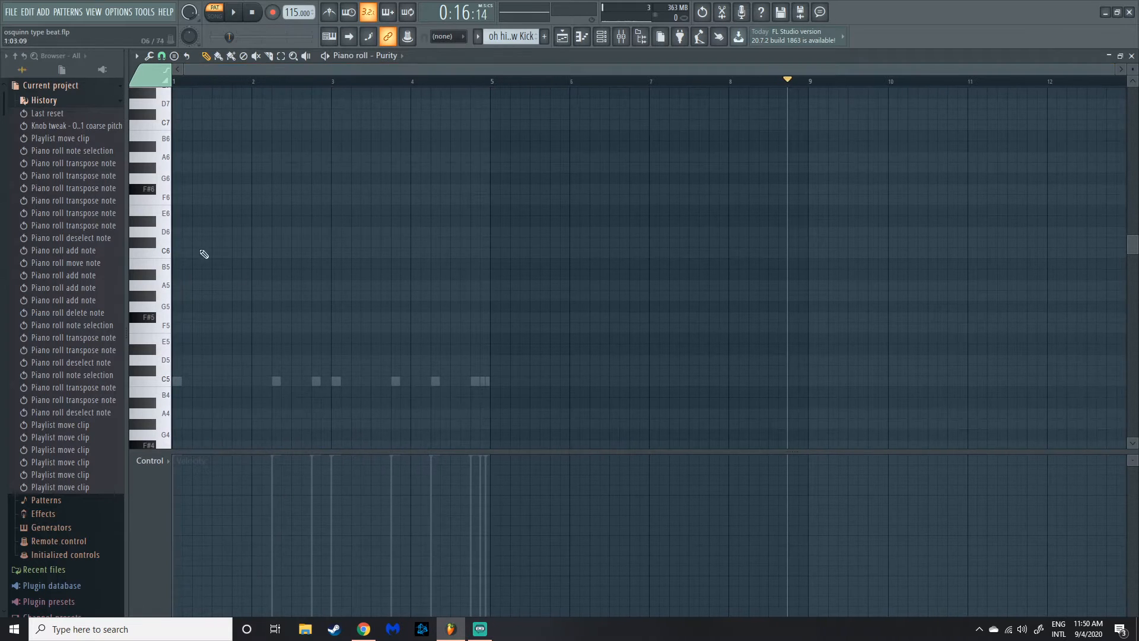
{"action": "double_click", "coordinate": [276, 381]}
{"action": "key", "text": "space"}
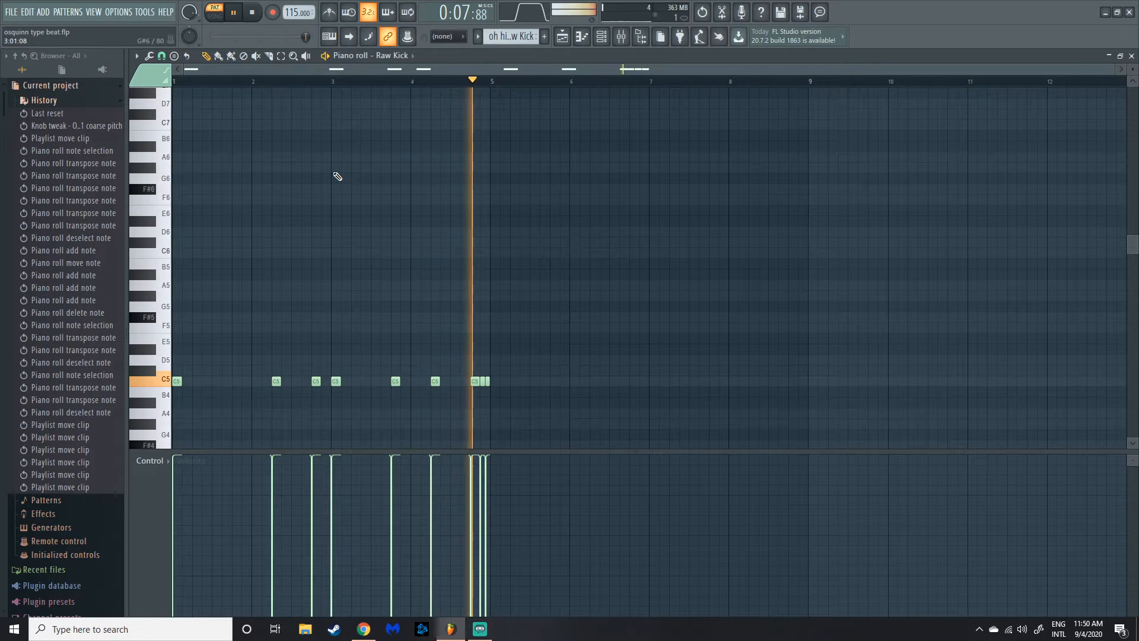
{"action": "left_click", "coordinate": [233, 13]}
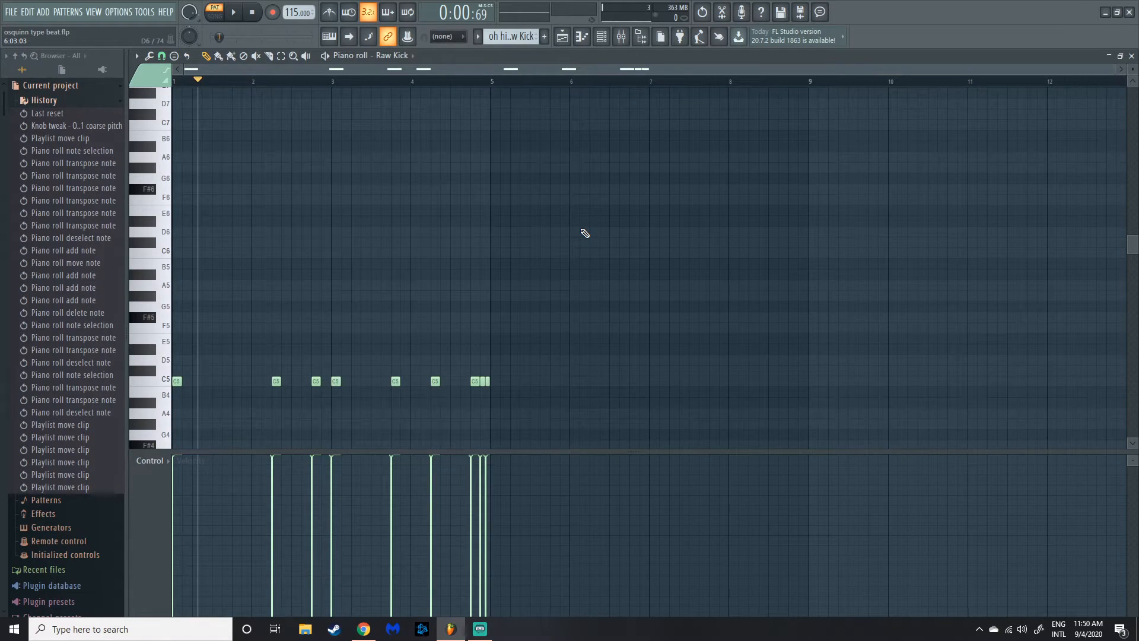
Return to the playlist, switch to song mode and play the opening of the arrangement
{"action": "left_click", "coordinate": [563, 37]}
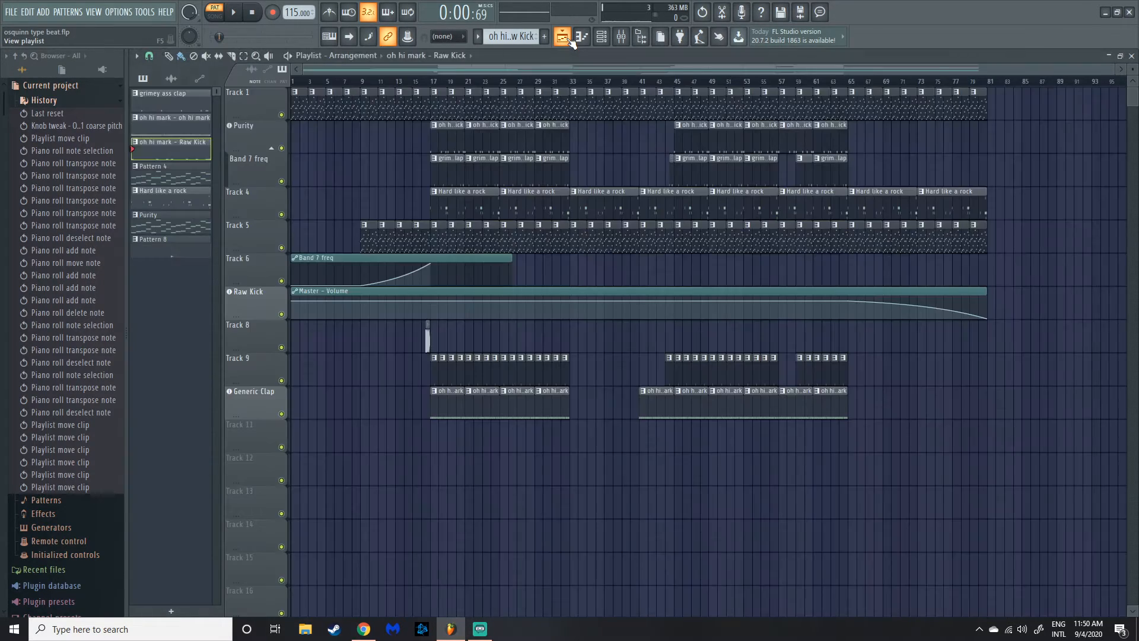
{"action": "key", "text": "l"}
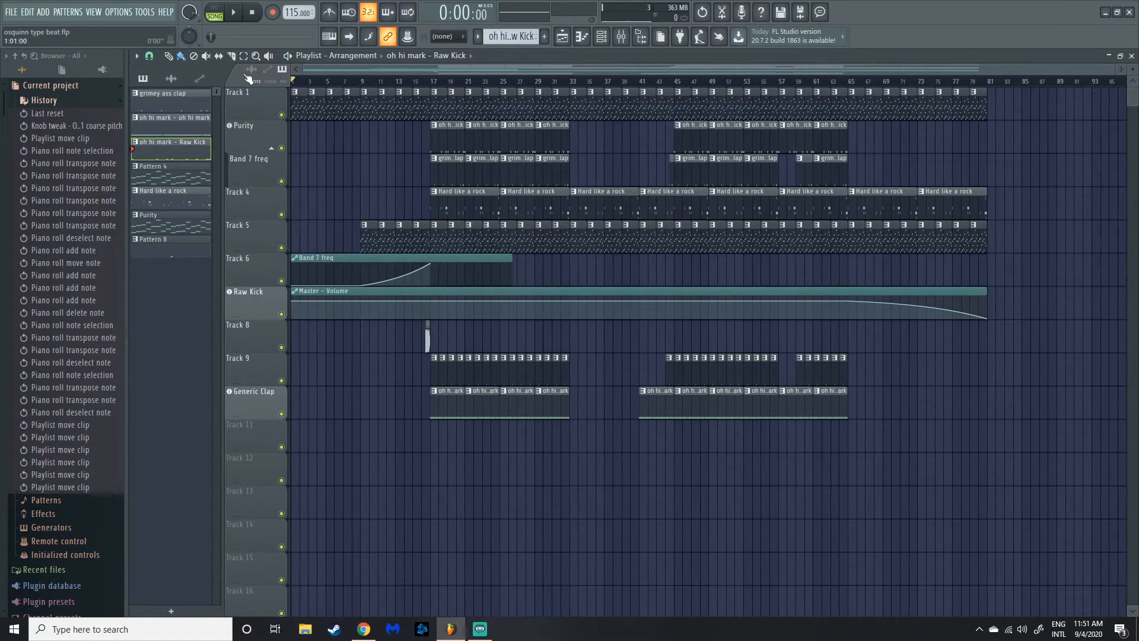
{"action": "key", "text": "space"}
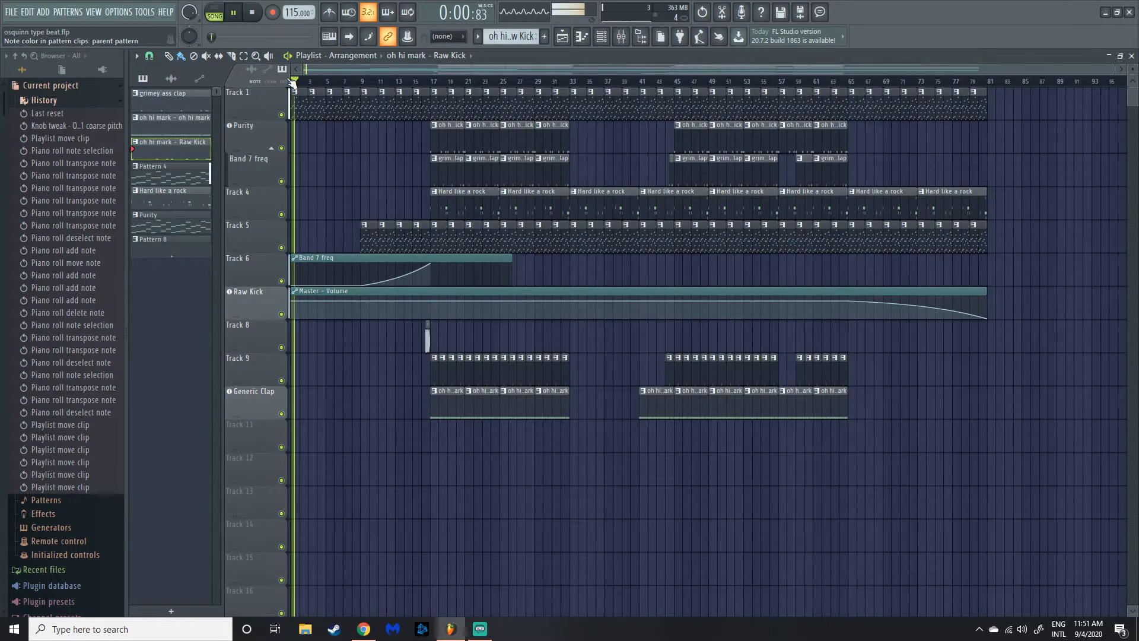
{"action": "key", "text": "space"}
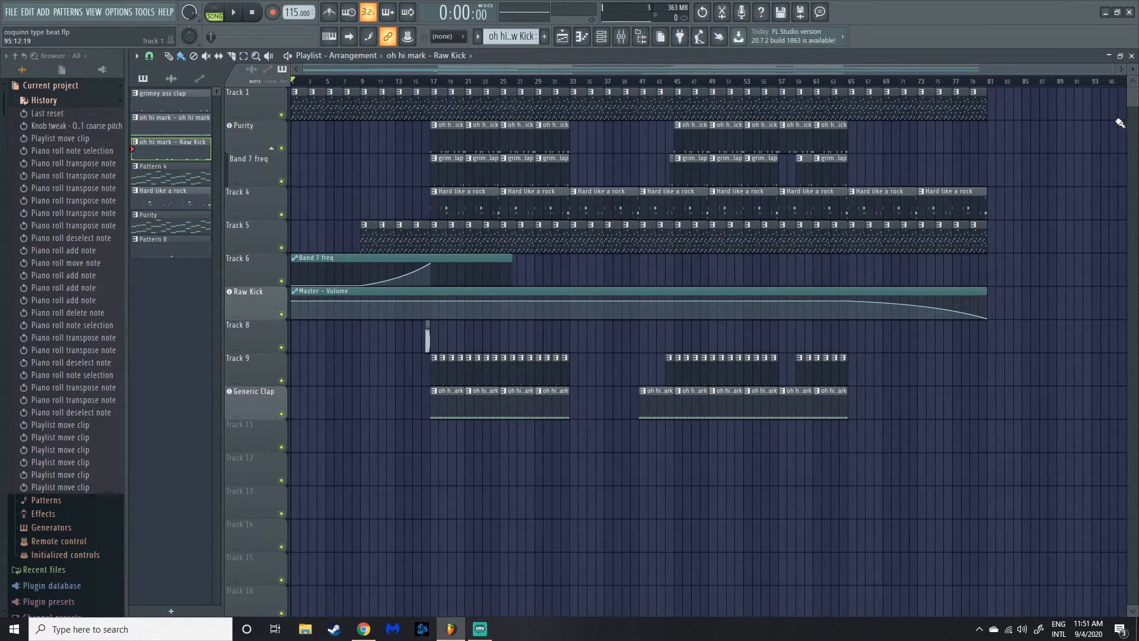
Examine where the Purity melody enters on Track 5 and how the "Band 7 freq" automation curve rises beneath it
{"action": "scroll", "coordinate": [373, 228], "scroll_direction": "up", "scroll_amount": 3}
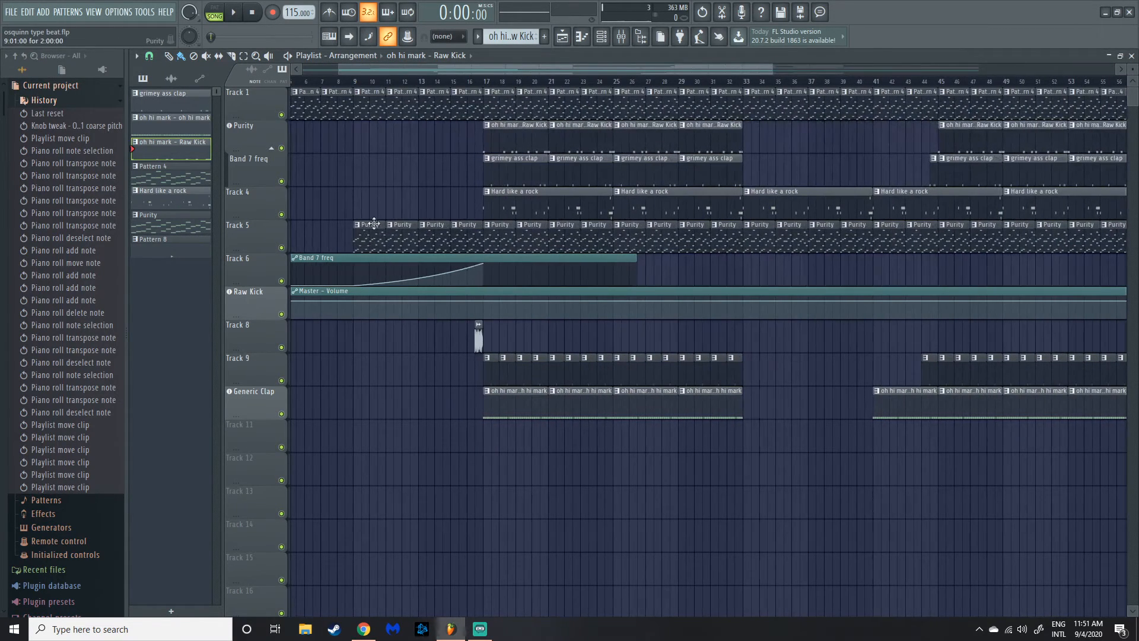
{"action": "scroll", "coordinate": [371, 229], "scroll_direction": "down", "scroll_amount": 3}
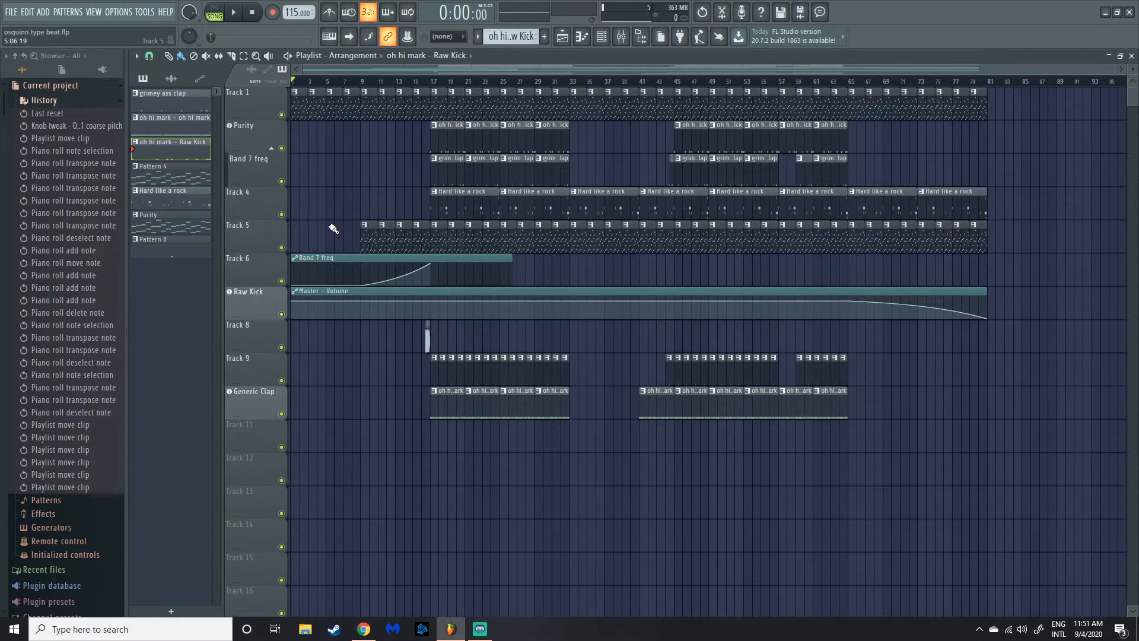
{"action": "scroll", "coordinate": [333, 228], "scroll_direction": "up", "scroll_amount": 2}
{"action": "scroll", "coordinate": [351, 98], "scroll_direction": "up", "scroll_amount": 1}
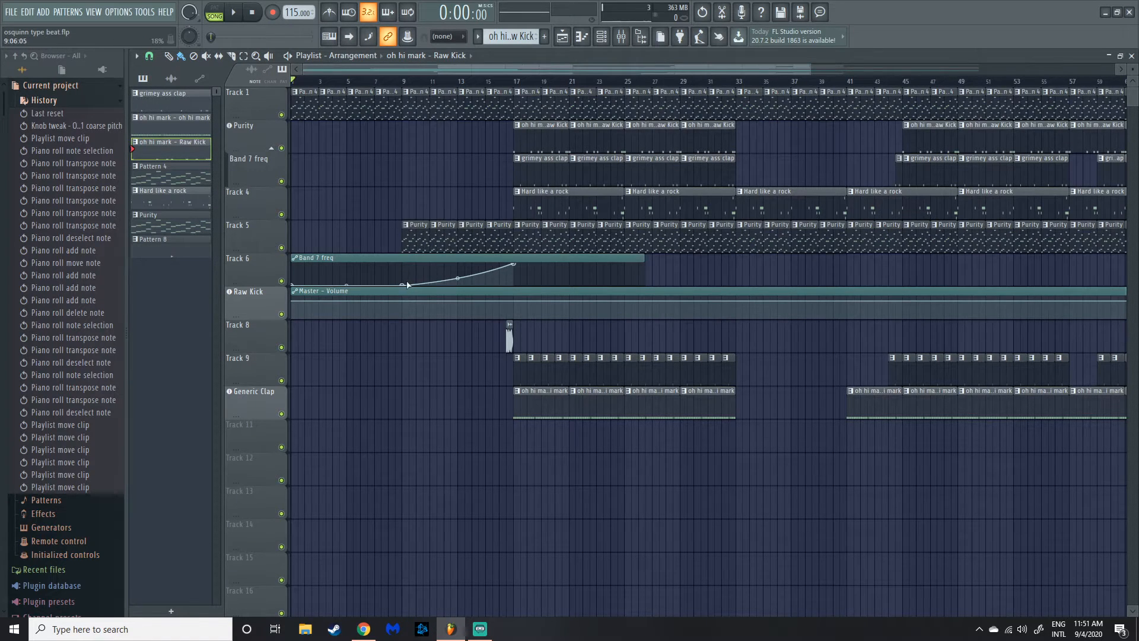
{"action": "scroll", "coordinate": [399, 269], "scroll_direction": "up", "scroll_amount": 1}
{"action": "scroll", "coordinate": [399, 265], "scroll_direction": "up", "scroll_amount": 2}
{"action": "scroll", "coordinate": [398, 266], "scroll_direction": "down", "scroll_amount": 3}
{"action": "scroll", "coordinate": [409, 261], "scroll_direction": "up", "scroll_amount": 2}
{"action": "scroll", "coordinate": [409, 262], "scroll_direction": "up", "scroll_amount": 1}
Play the arrangement from bar 9 to hear the Purity melody with the "Band 7 freq" automation
{"action": "left_click", "coordinate": [398, 81]}
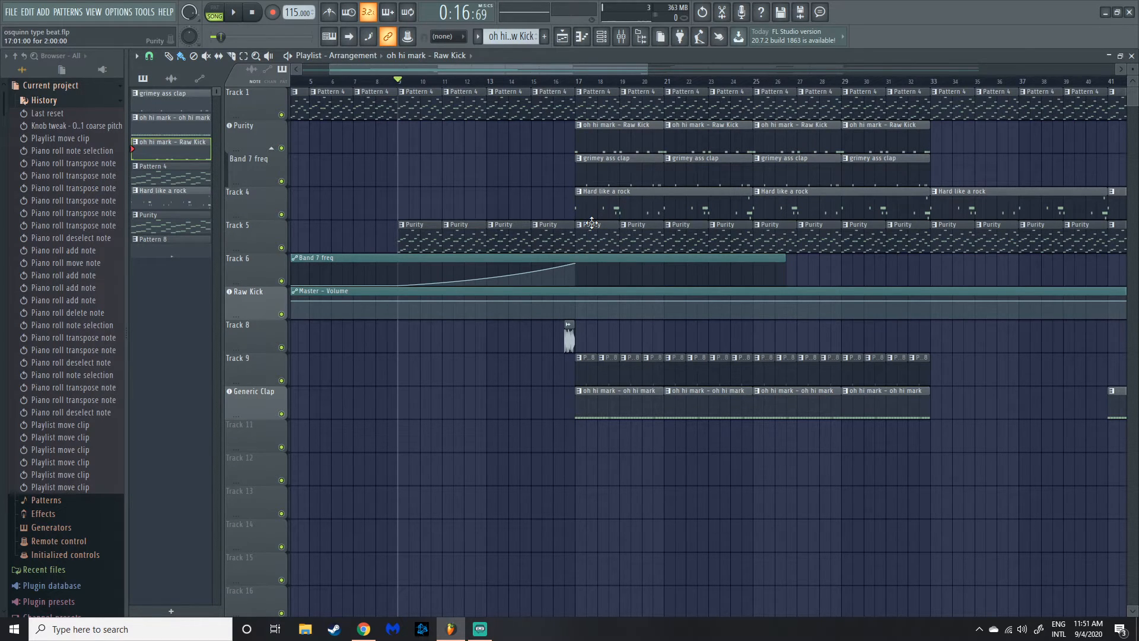
{"action": "scroll", "coordinate": [591, 223], "scroll_direction": "down", "scroll_amount": 1}
{"action": "scroll", "coordinate": [575, 243], "scroll_direction": "down", "scroll_amount": 1}
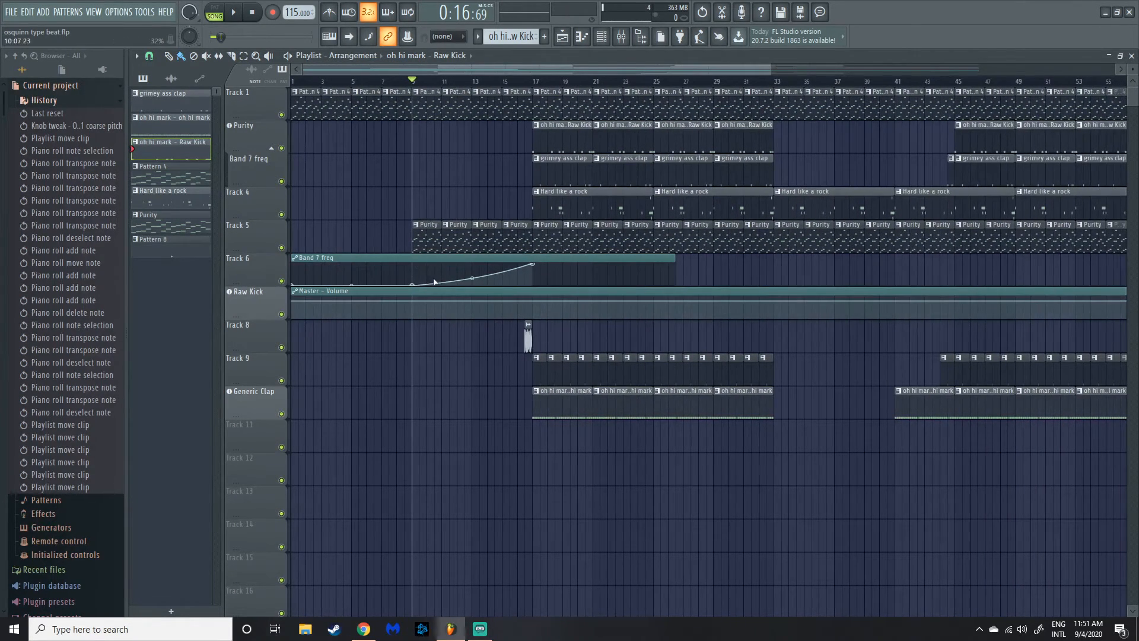
{"action": "scroll", "coordinate": [561, 240], "scroll_direction": "down", "scroll_amount": 2}
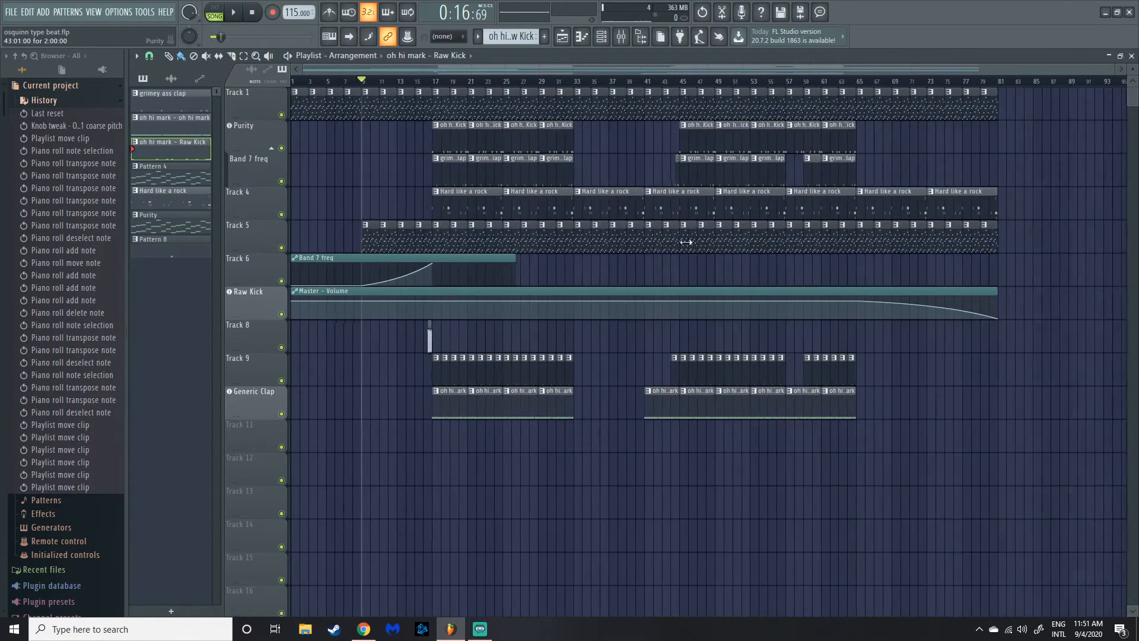
{"action": "scroll", "coordinate": [373, 221], "scroll_direction": "up", "scroll_amount": 2}
{"action": "key", "text": "space"}
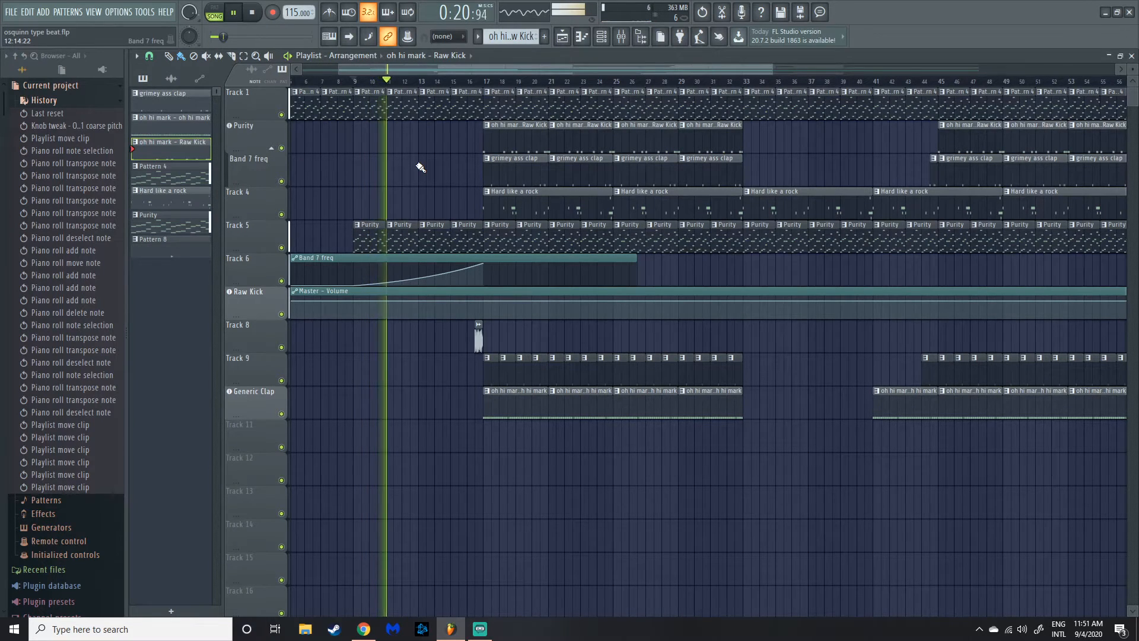
{"action": "key", "text": "space"}
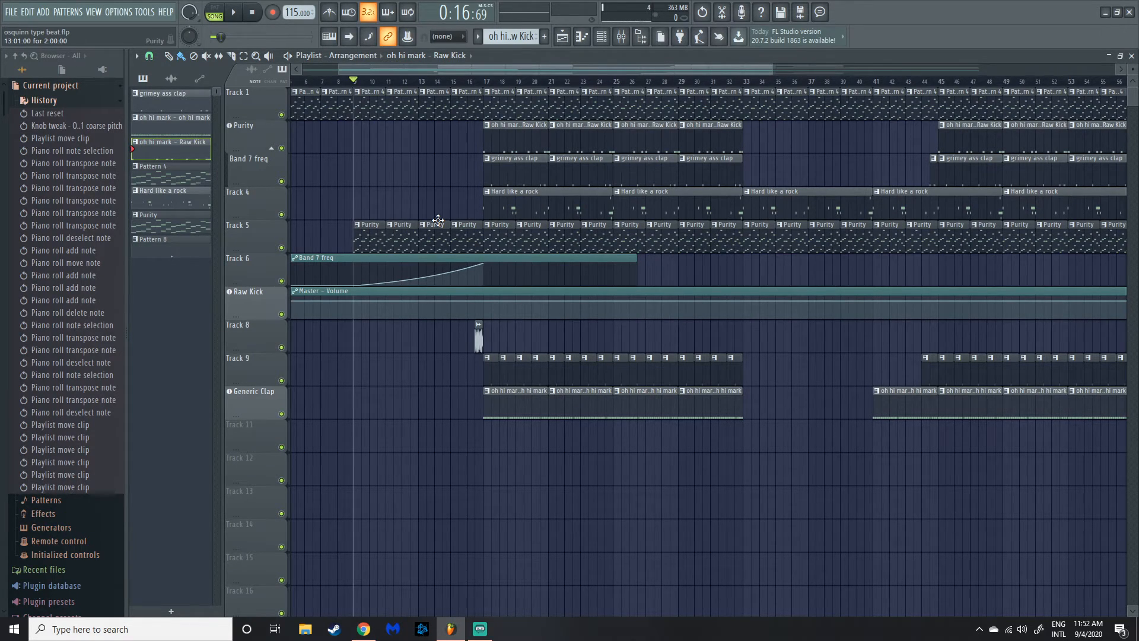
Play back the "Master - Volume" fade-out at several points up to the end of the song
{"action": "scroll", "coordinate": [326, 293], "scroll_direction": "down", "scroll_amount": 3}
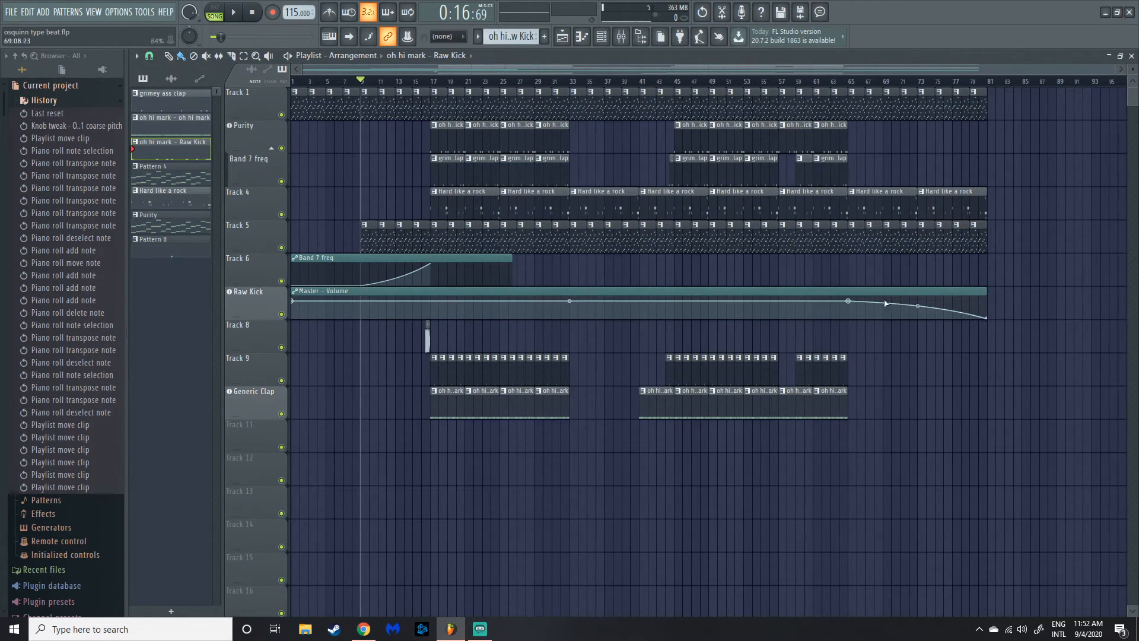
{"action": "left_click", "coordinate": [894, 81]}
{"action": "key", "text": "space"}
{"action": "left_click", "coordinate": [949, 81]}
{"action": "left_click", "coordinate": [974, 80]}
{"action": "key", "text": "space"}
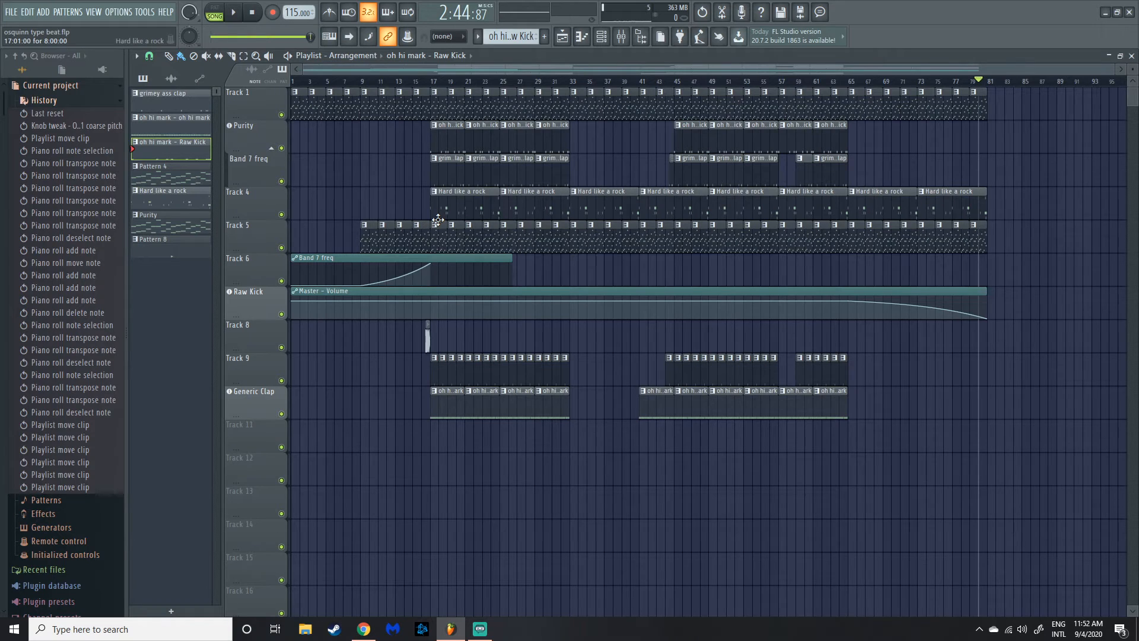
Move the playhead from the drum entry at bar 17 through the first drum section to bar 39
{"action": "scroll", "coordinate": [447, 219], "scroll_direction": "up", "scroll_amount": 1}
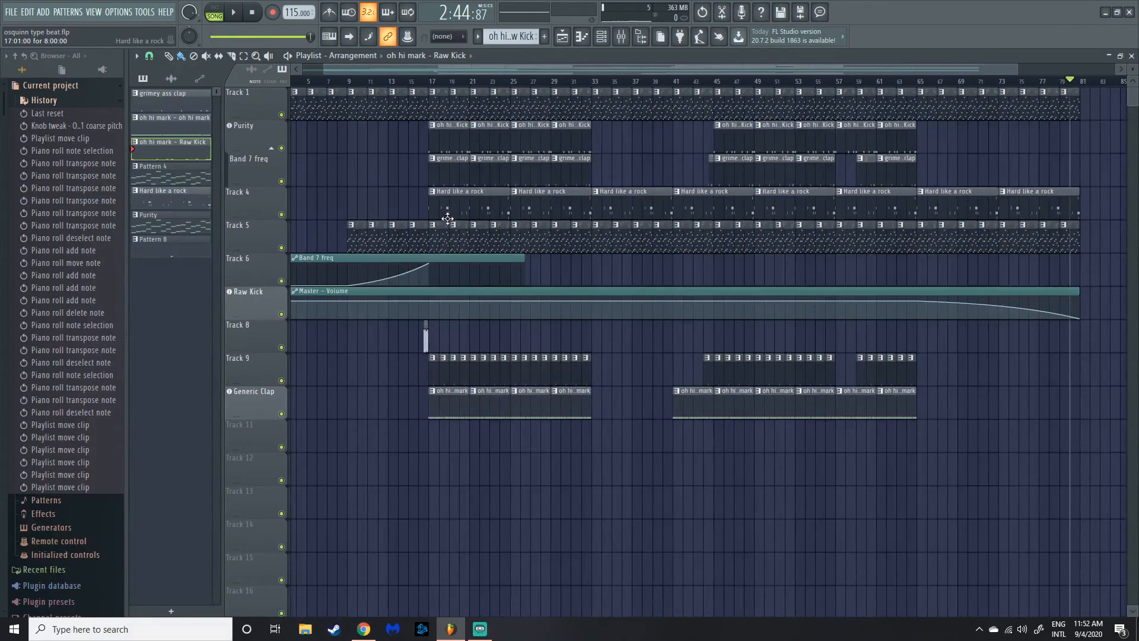
{"action": "left_click", "coordinate": [432, 82]}
{"action": "mouse_move", "coordinate": [436, 85]}
{"action": "left_mouse_down"}
{"action": "mouse_move", "coordinate": [717, 84]}
{"action": "mouse_move", "coordinate": [776, 113]}
{"action": "mouse_move", "coordinate": [1090, 151]}
{"action": "mouse_move", "coordinate": [915, 122]}
{"action": "mouse_move", "coordinate": [979, 132]}
{"action": "mouse_move", "coordinate": [1008, 74]}
{"action": "mouse_move", "coordinate": [660, 107]}
{"action": "left_mouse_up"}
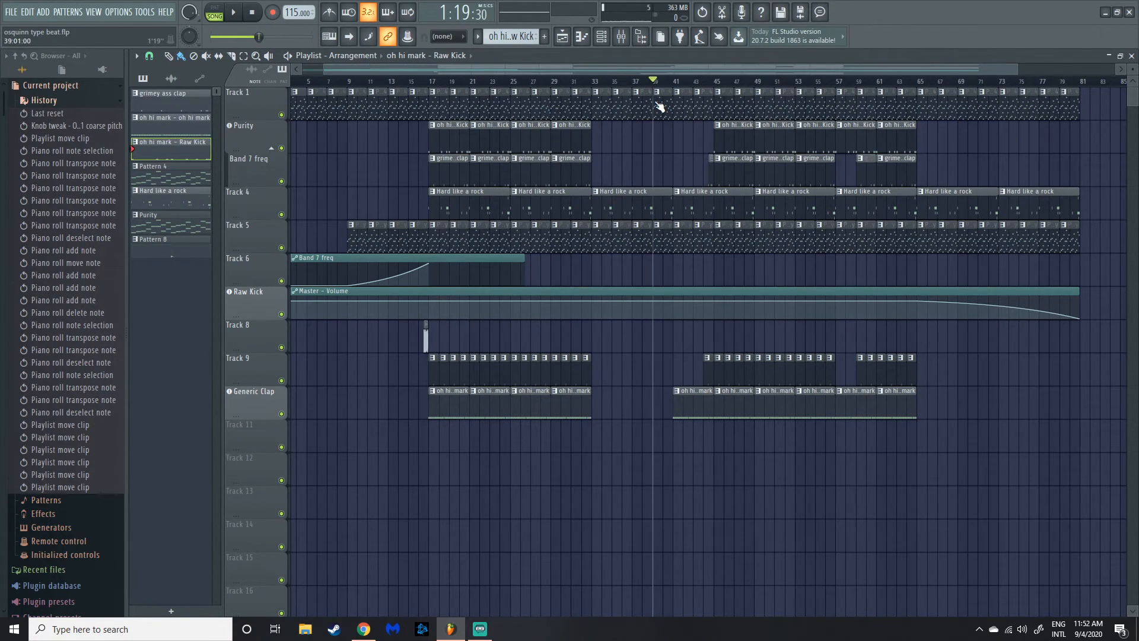
Place the playhead at the short "grimey ass clap" clip in bar 44 and inspect how the drums come back in
{"action": "scroll", "coordinate": [666, 140], "scroll_direction": "up", "scroll_amount": 3, "text": "ctrl"}
{"action": "mouse_move", "coordinate": [784, 83]}
{"action": "left_mouse_down"}
{"action": "mouse_move", "coordinate": [895, 84]}
{"action": "mouse_move", "coordinate": [805, 101]}
{"action": "mouse_move", "coordinate": [700, 85]}
{"action": "left_mouse_up"}
{"action": "scroll", "coordinate": [786, 89], "scroll_direction": "up", "scroll_amount": 3, "text": "ctrl"}
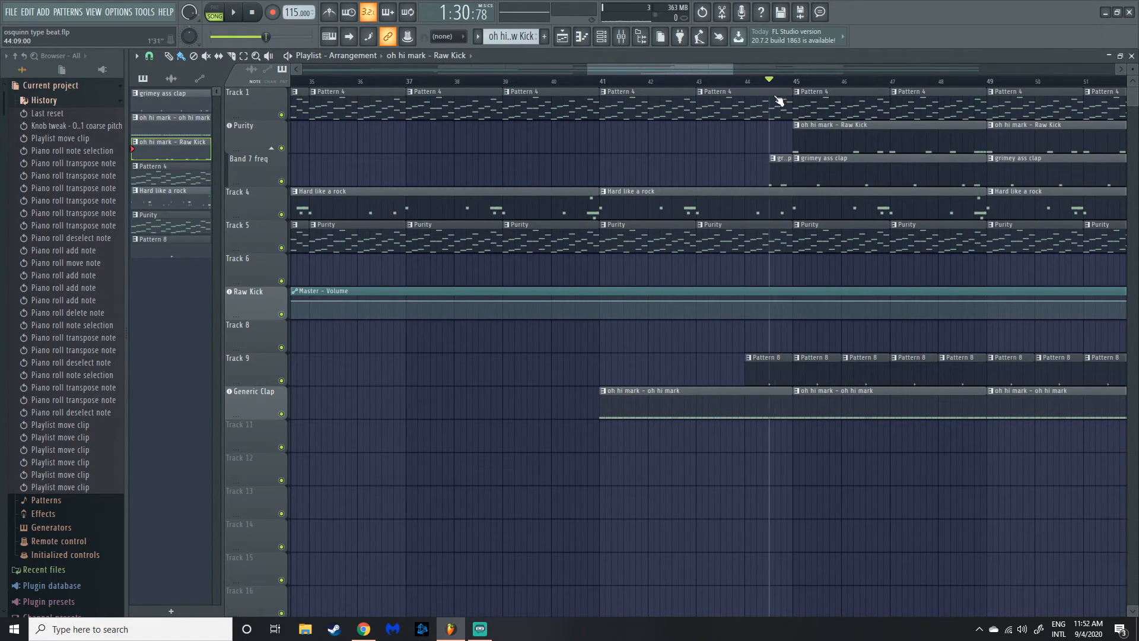
{"action": "scroll", "coordinate": [768, 112], "scroll_direction": "down", "scroll_amount": 6}
{"action": "scroll", "coordinate": [762, 146], "scroll_direction": "down", "scroll_amount": 2}
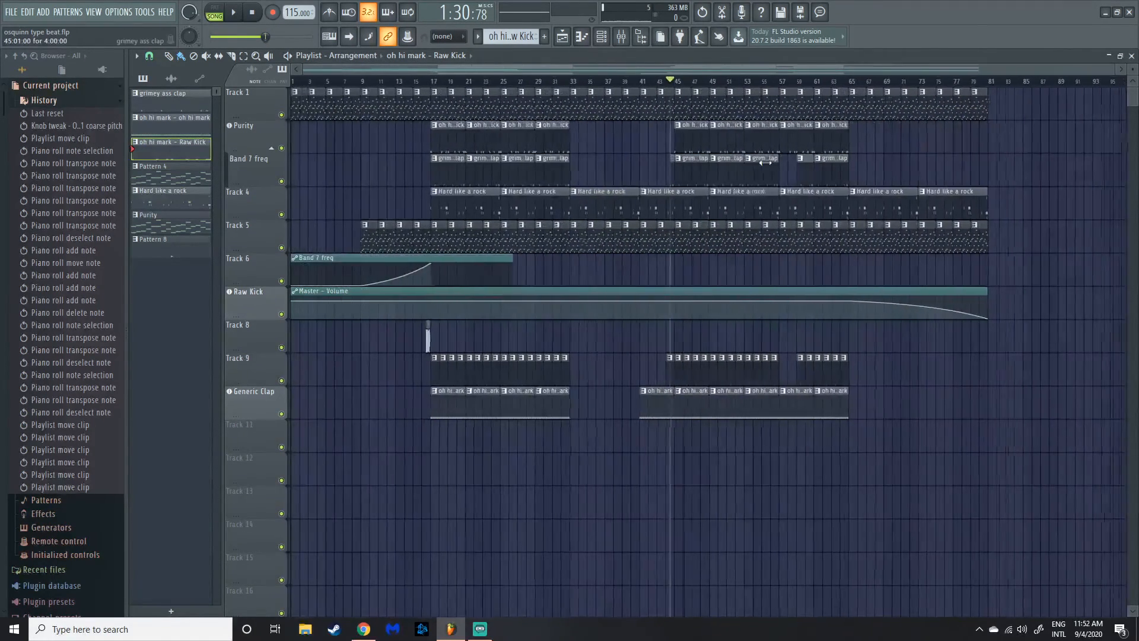
Examine the "grimey ass clap" and Pattern 8 clips around the drum break at bars 57 to 59
{"action": "scroll", "coordinate": [779, 183], "scroll_direction": "up", "scroll_amount": 2}
{"action": "scroll", "coordinate": [779, 182], "scroll_direction": "up", "scroll_amount": 1}
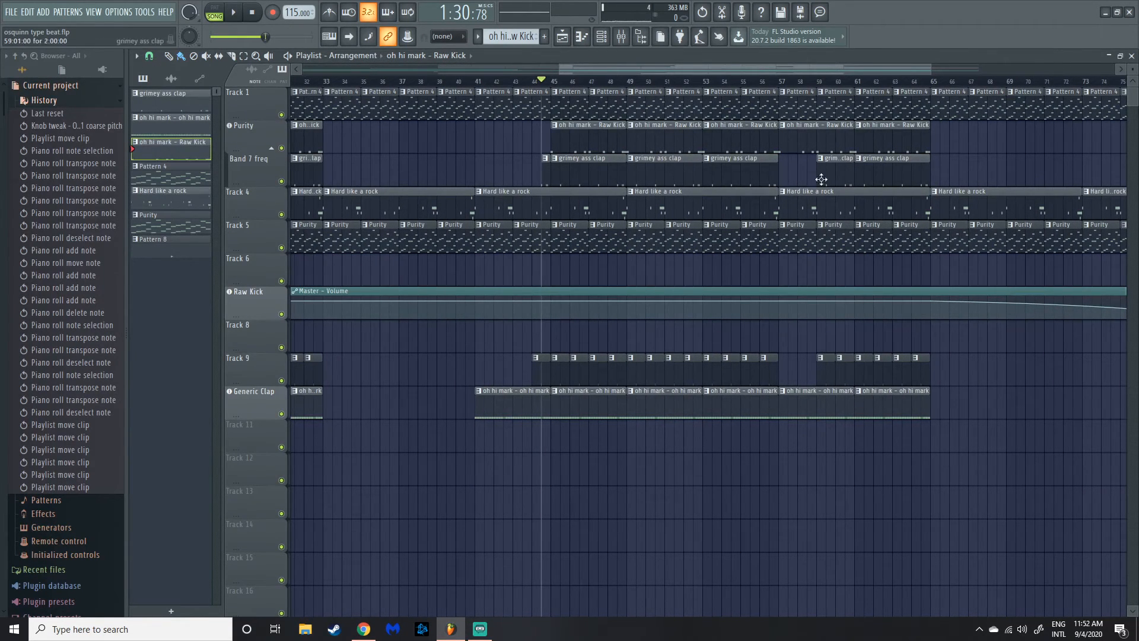
{"action": "scroll", "coordinate": [777, 328], "scroll_direction": "down", "scroll_amount": 3}
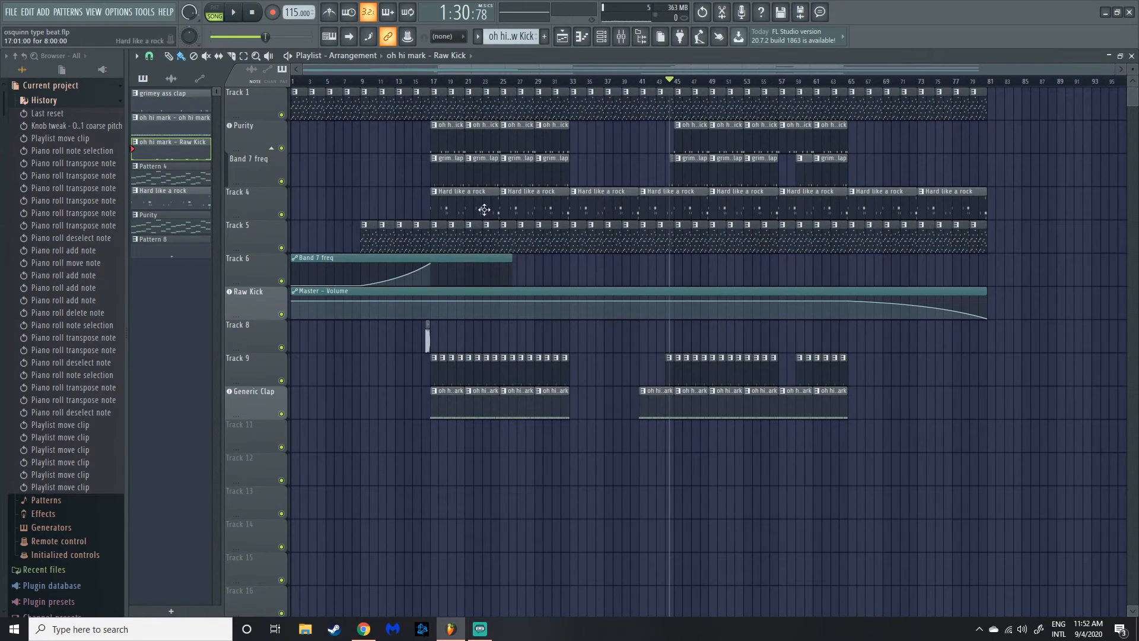
Check the sample settings of the "H!CKEY DRUM FILL 1" clip on Track 8 and place the playhead at its start in bar 16
{"action": "scroll", "coordinate": [417, 338], "scroll_direction": "up", "scroll_amount": 5}
{"action": "double_click", "coordinate": [417, 338]}
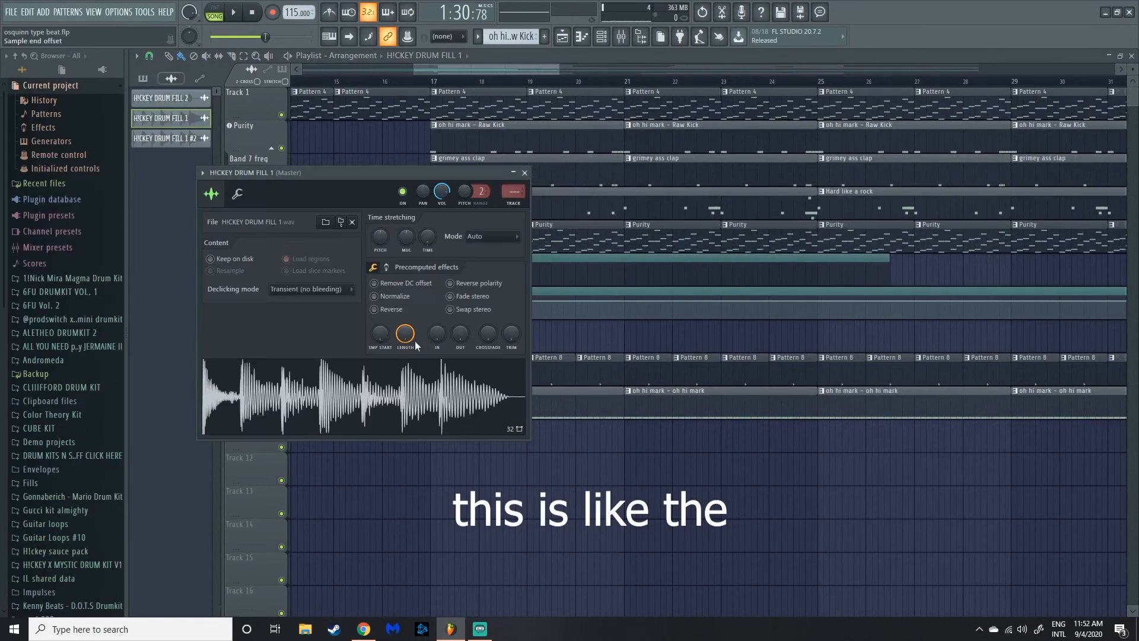
{"action": "left_click", "coordinate": [526, 174]}
{"action": "left_click", "coordinate": [418, 337]}
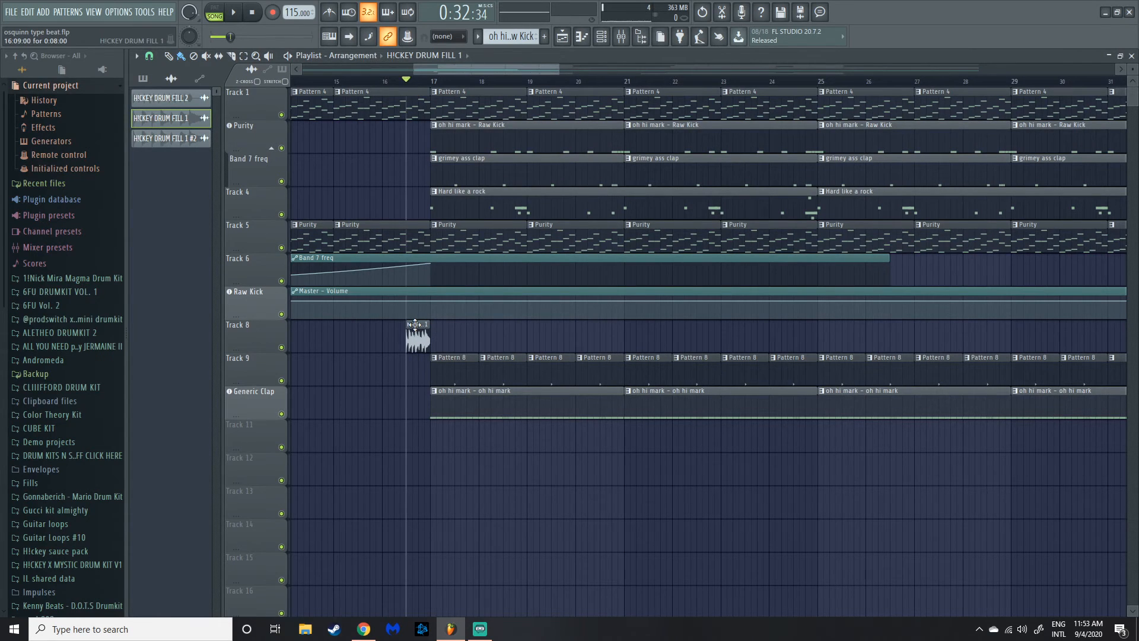
{"action": "scroll", "coordinate": [418, 335], "scroll_direction": "down", "scroll_amount": 4}
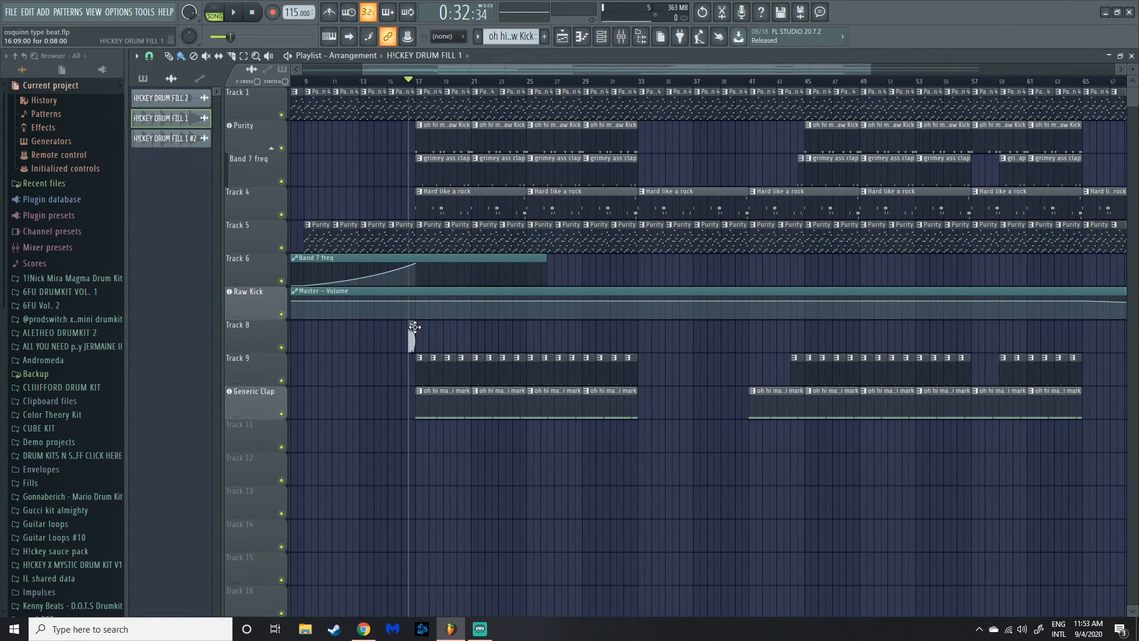
Inspect the effects and routing of the Purity, Insert 3 and Raw Kick tracks in the mixer
{"action": "key", "text": "F9"}
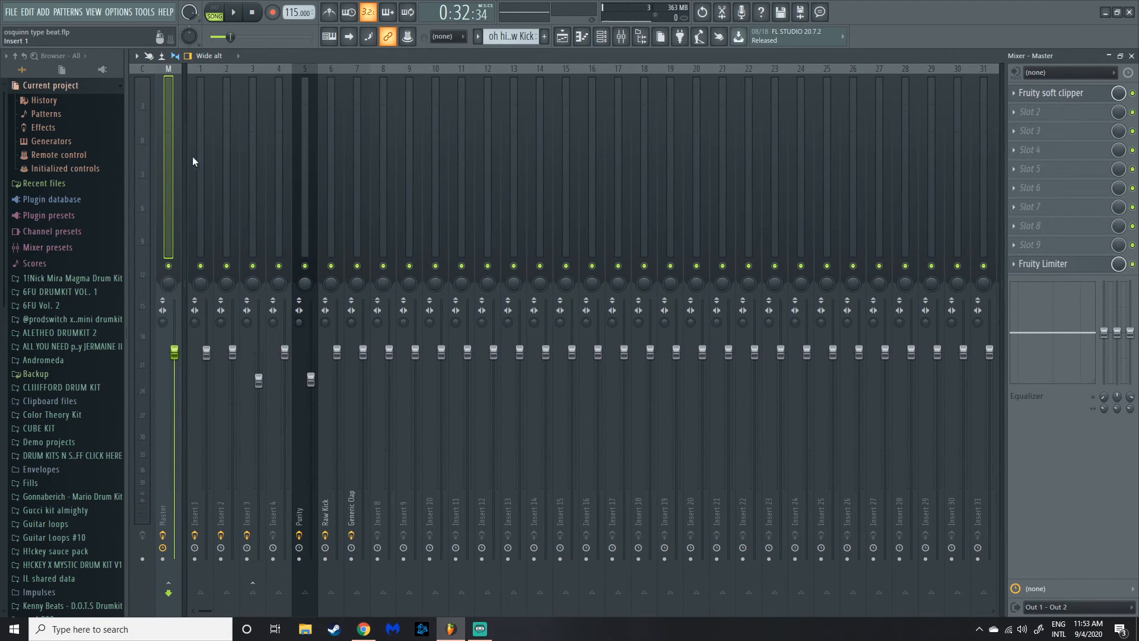
{"action": "left_click", "coordinate": [299, 143]}
{"action": "left_click", "coordinate": [253, 144]}
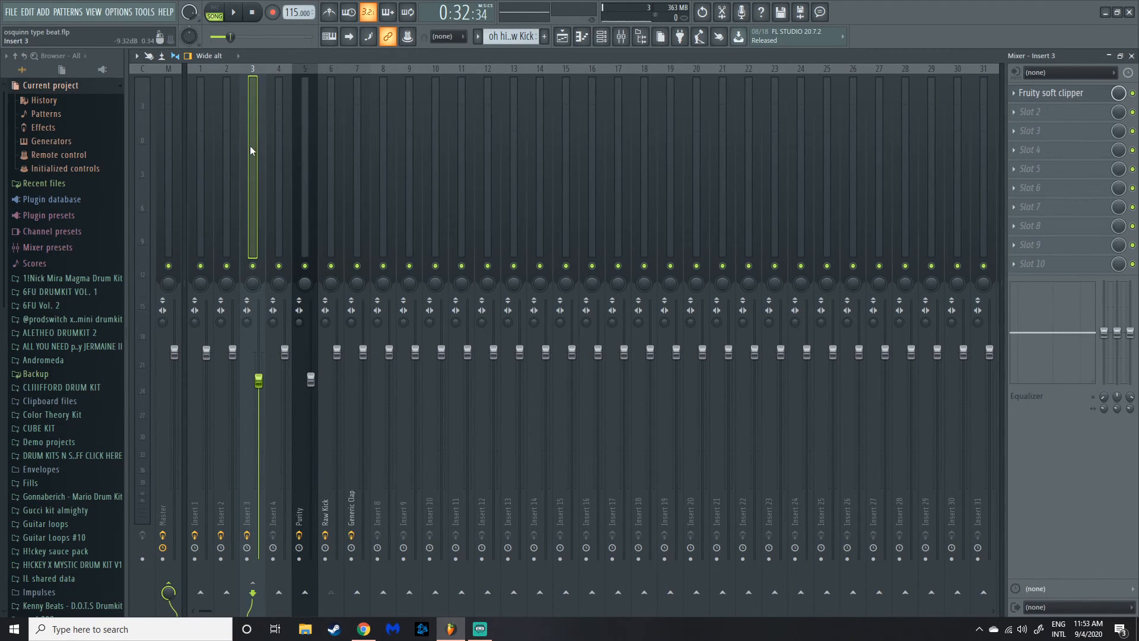
{"action": "left_click", "coordinate": [331, 125]}
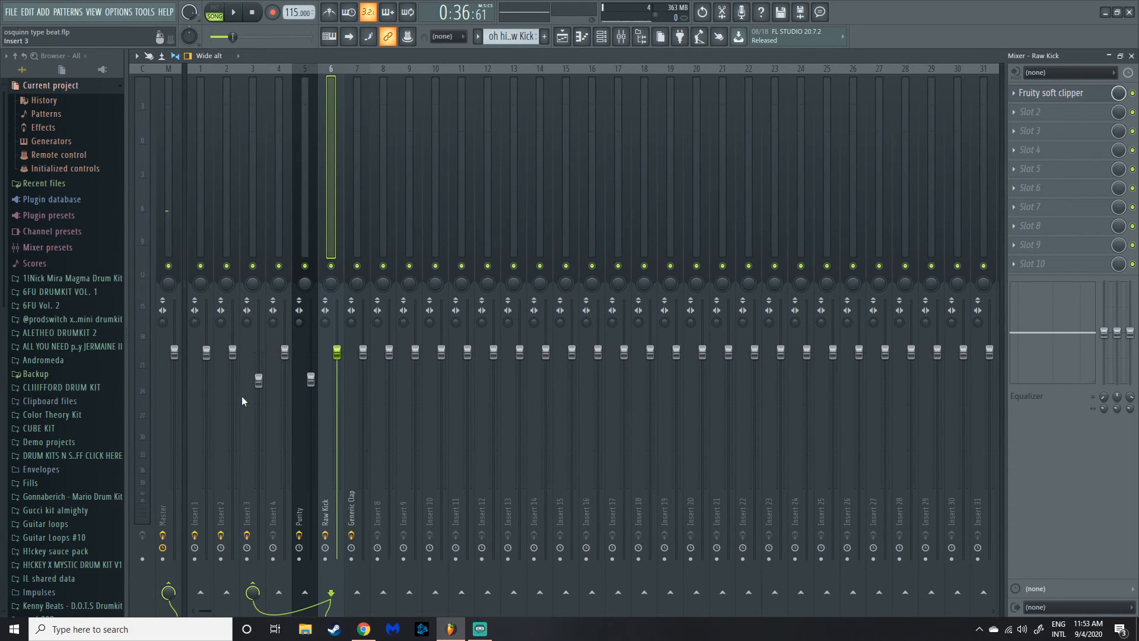
{"action": "left_click", "coordinate": [253, 590]}
{"action": "left_click", "coordinate": [251, 181]}
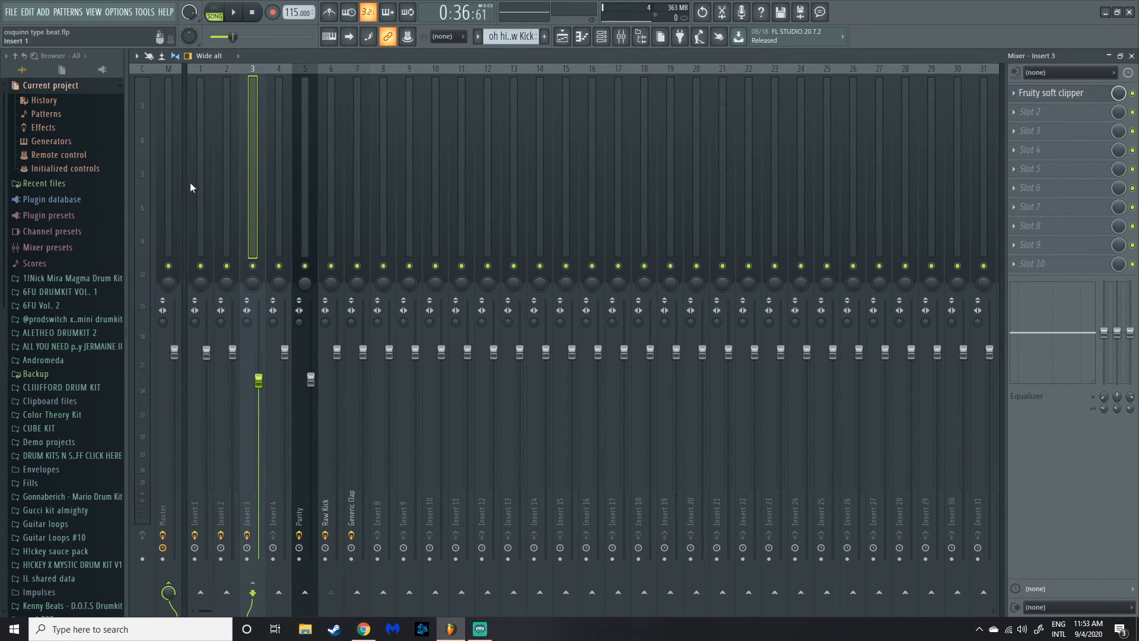
Inspect the Fruity soft clipper on the Master mixer track, close it and return to the playlist
{"action": "left_click", "coordinate": [169, 156]}
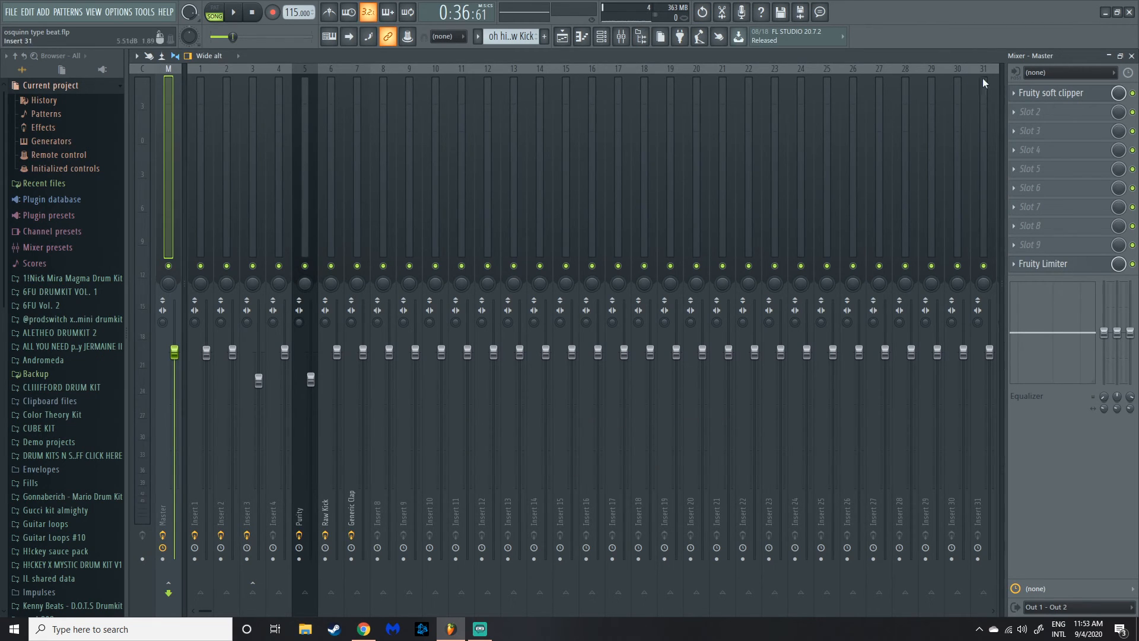
{"action": "left_click", "coordinate": [1039, 93]}
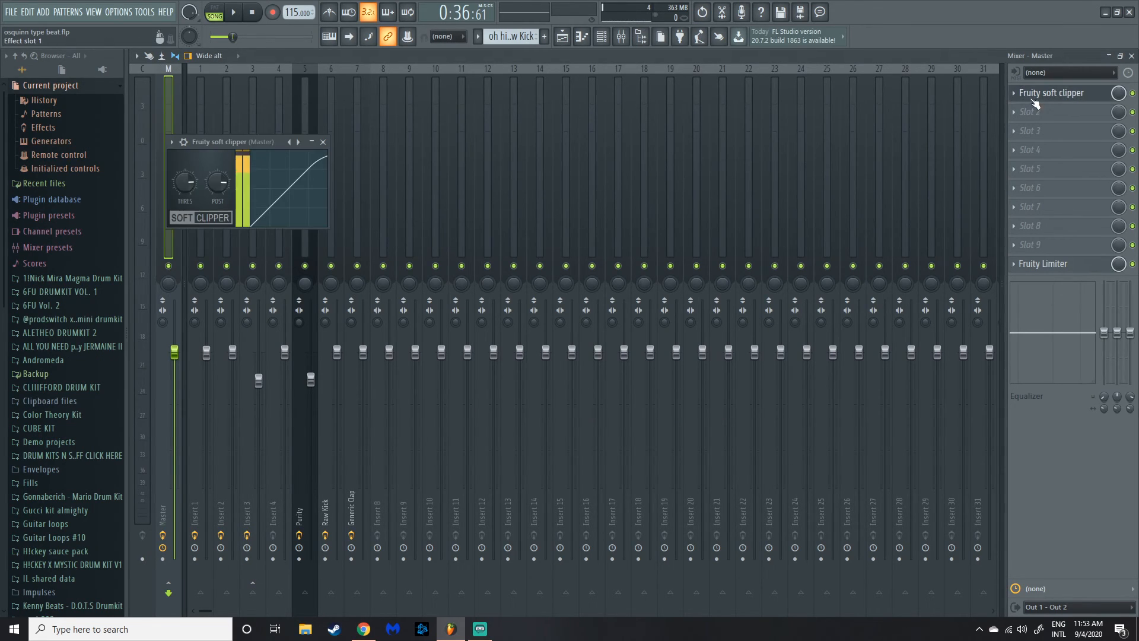
{"action": "left_click", "coordinate": [323, 142]}
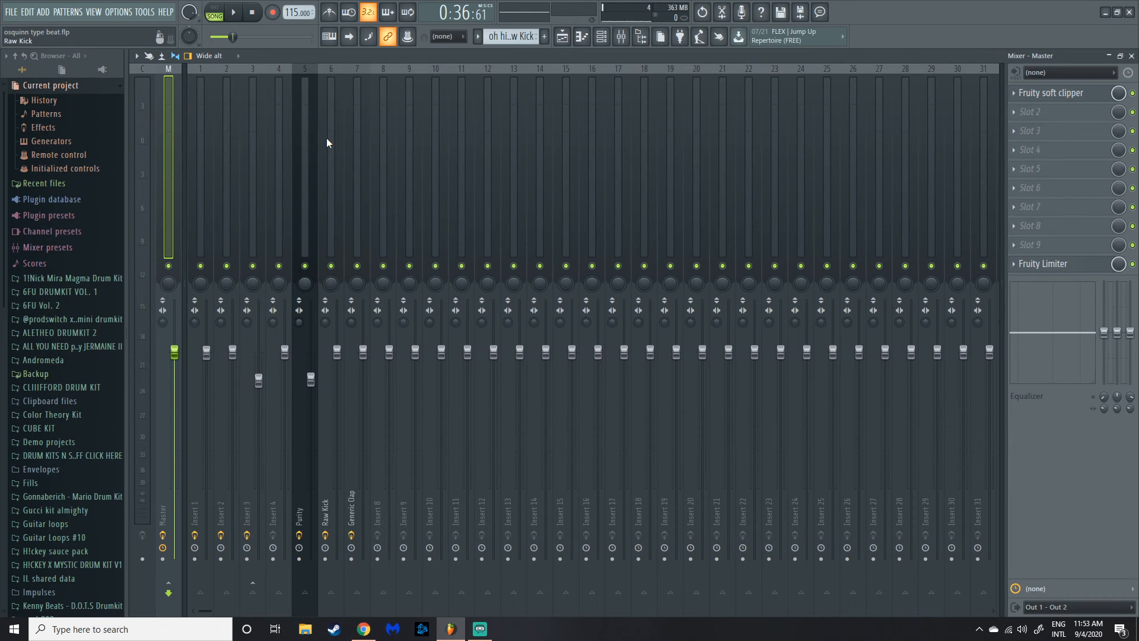
{"action": "key", "text": "F5"}
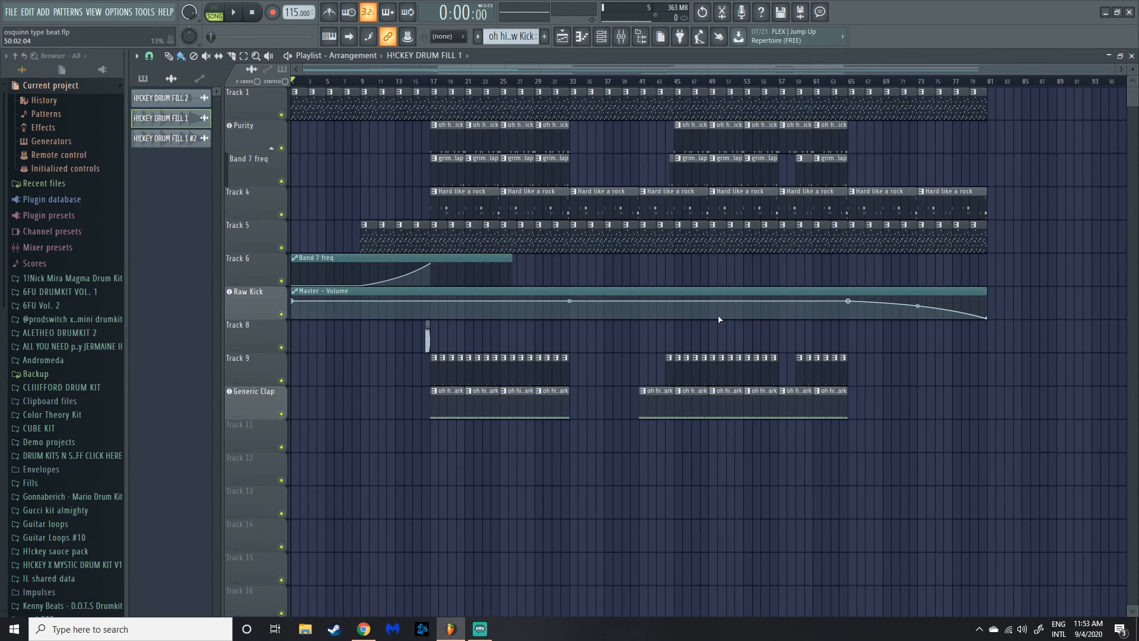